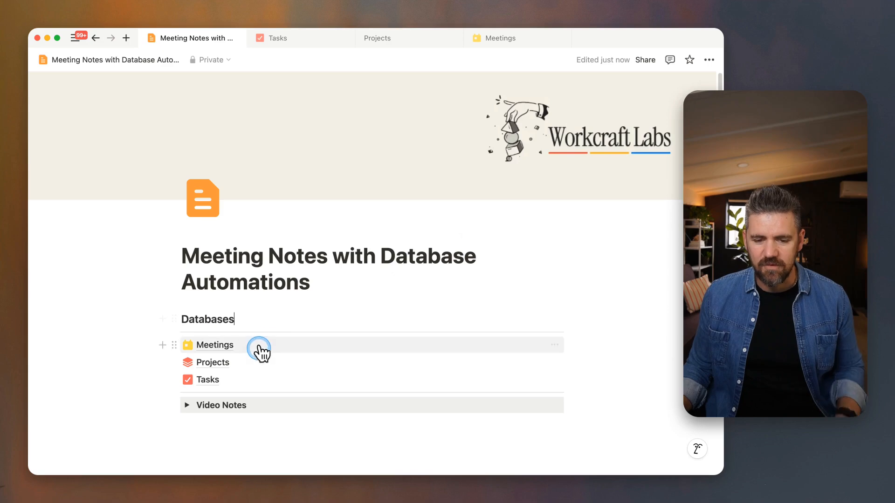
# Step: Open the Meetings database and a new meeting entry to review its properties, and return to the main page
pyautogui.click(214, 346)
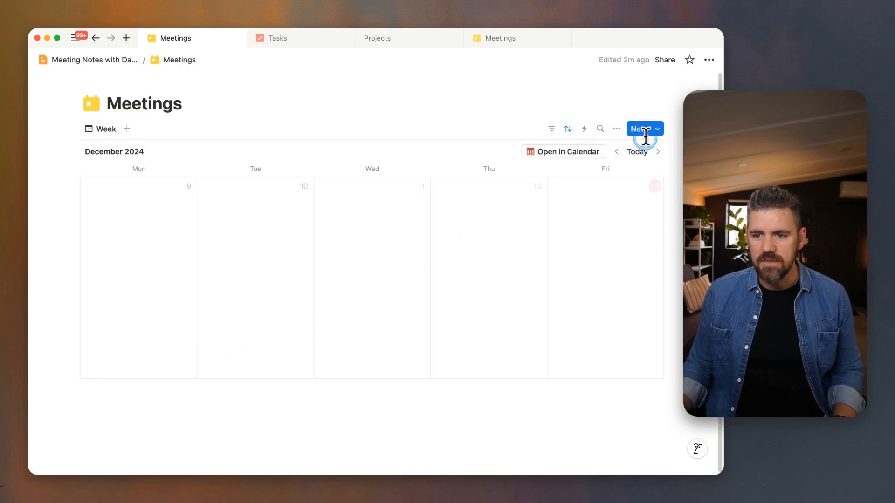
pyautogui.click(645, 139)
pyautogui.click(445, 255)
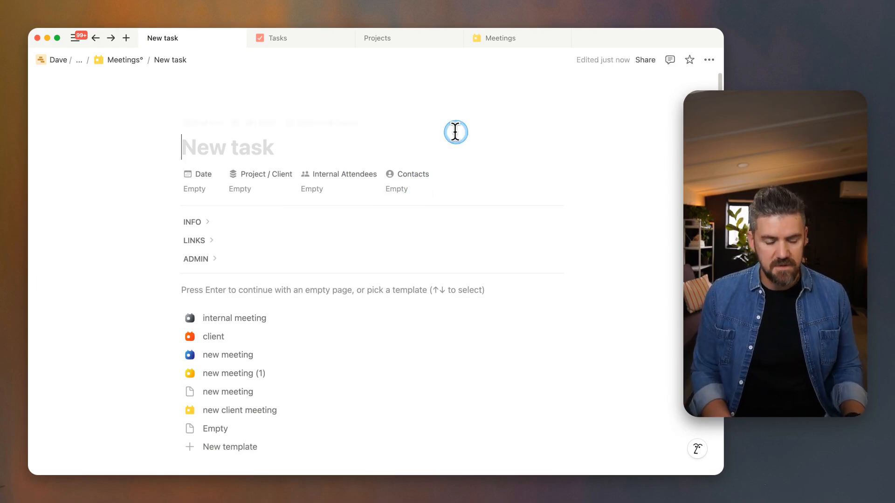
pyautogui.press('super+[')
pyautogui.press('super+[')
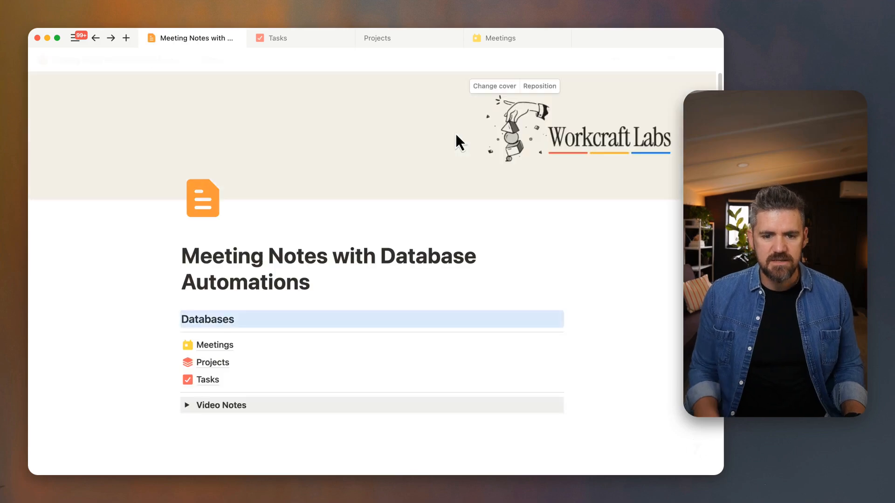
# Step: Examine the Task Inbox project in the In Progress group of the Projects database, and return to the main page
pyautogui.click(211, 363)
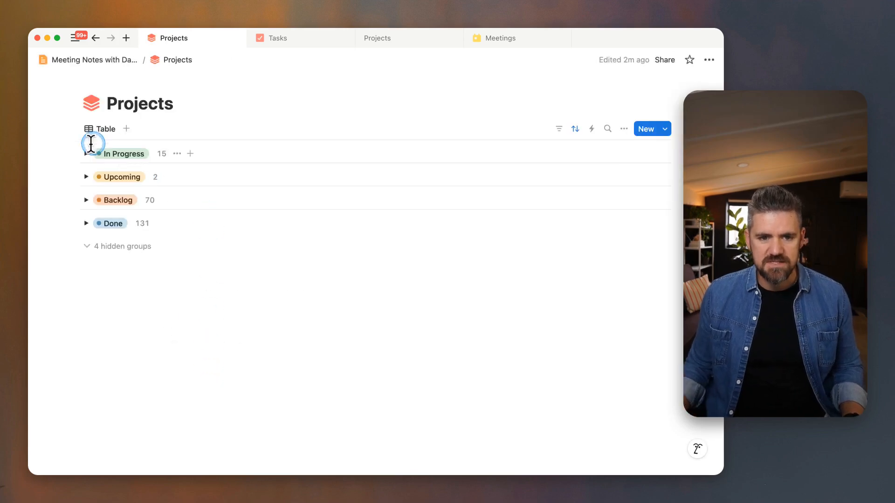
pyautogui.click(86, 153)
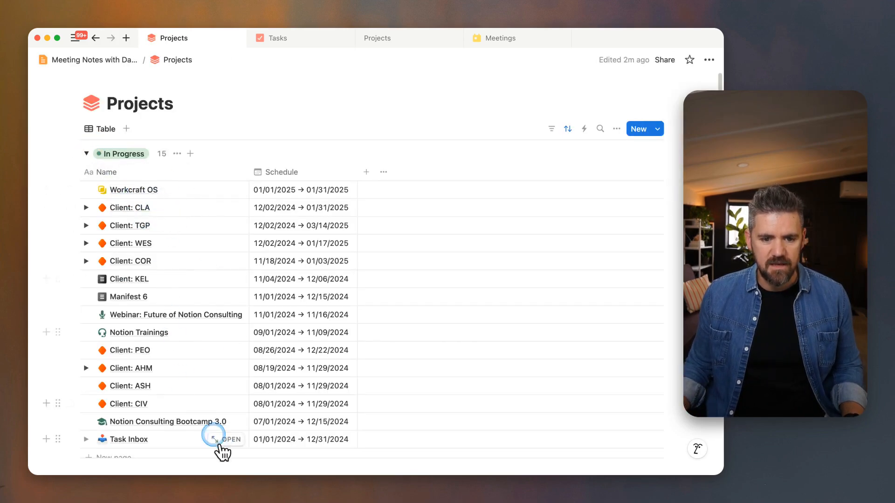
pyautogui.click(230, 440)
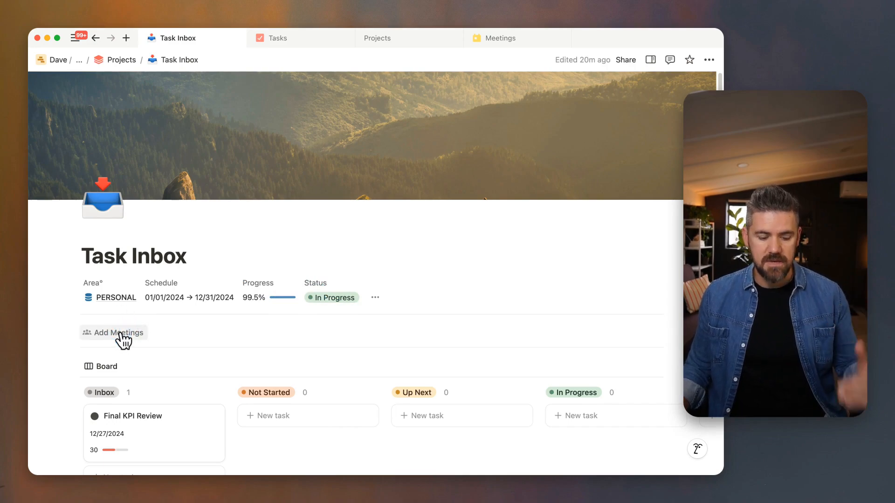
pyautogui.press('super+[')
pyautogui.click(128, 313)
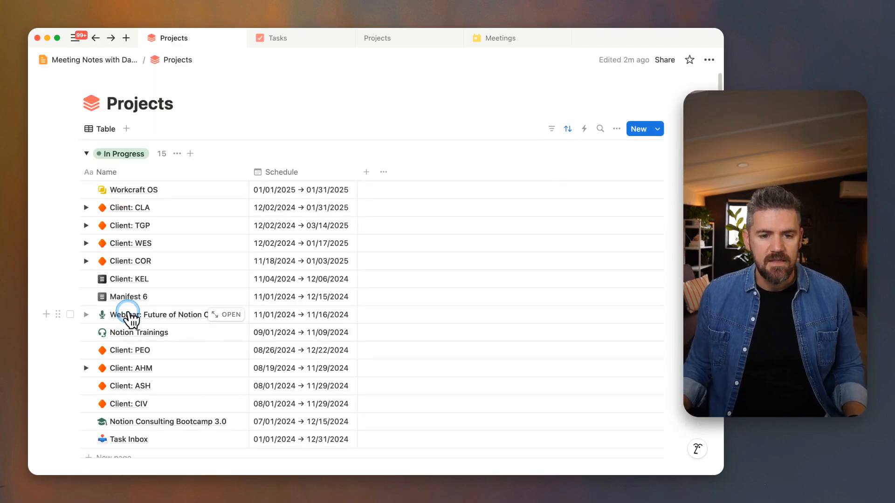
pyautogui.press('super+[')
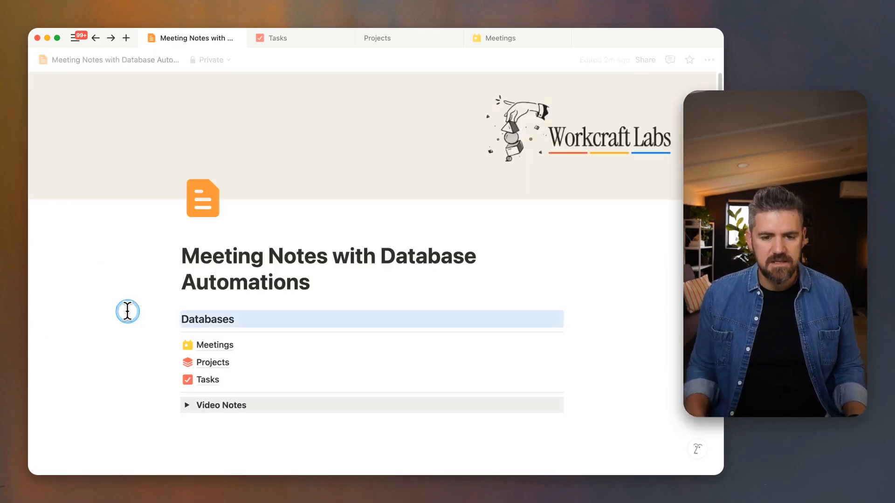
# Step: Examine the properties of the "Email: Send JA consultant recs" task under Business Development in the Tasks database, and return to the main page
pyautogui.click(207, 386)
pyautogui.click(87, 154)
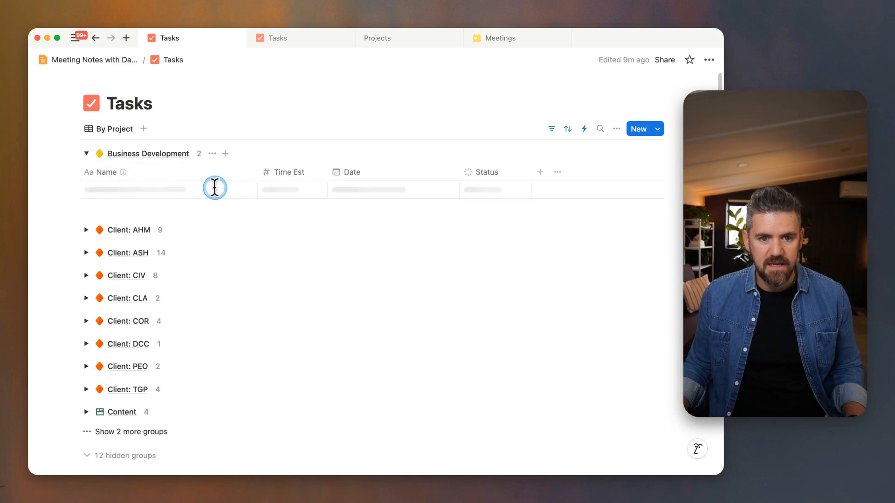
pyautogui.click(241, 191)
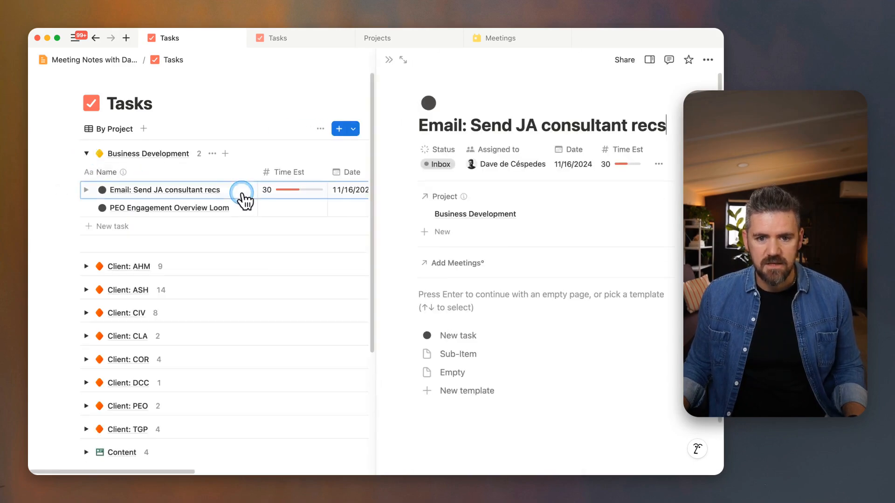
pyautogui.click(401, 60)
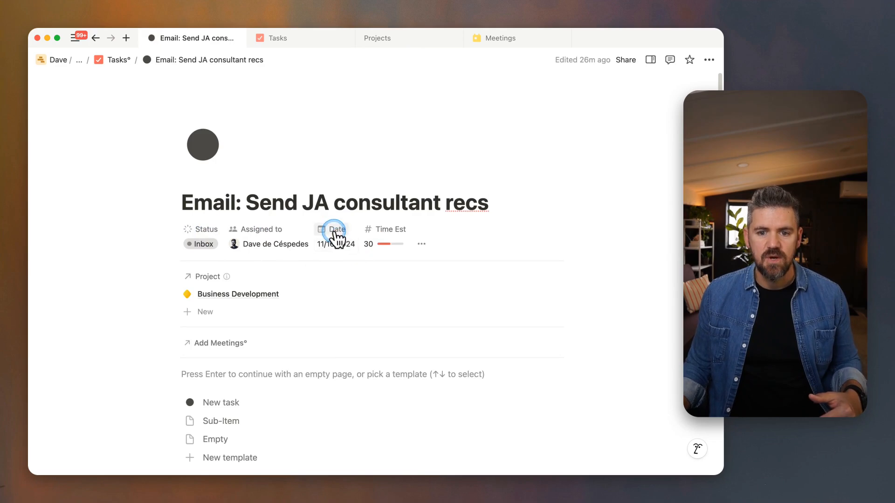
pyautogui.moveTo(392, 251)
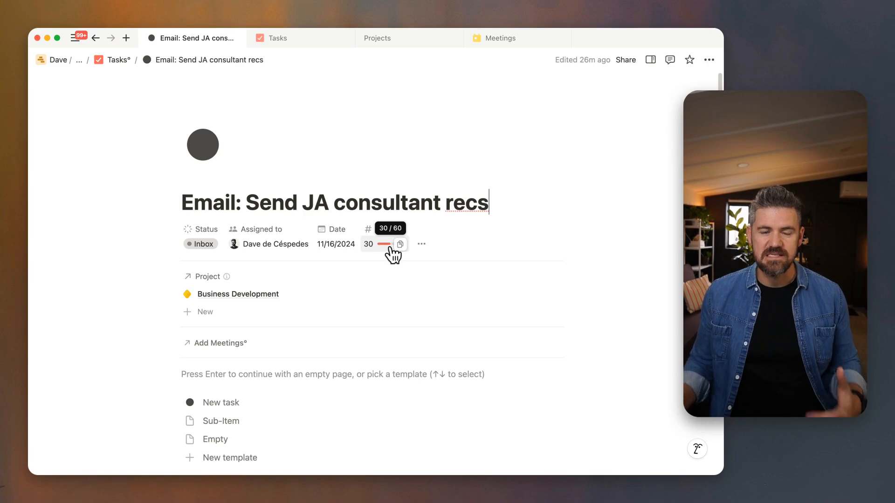
pyautogui.moveTo(208, 281)
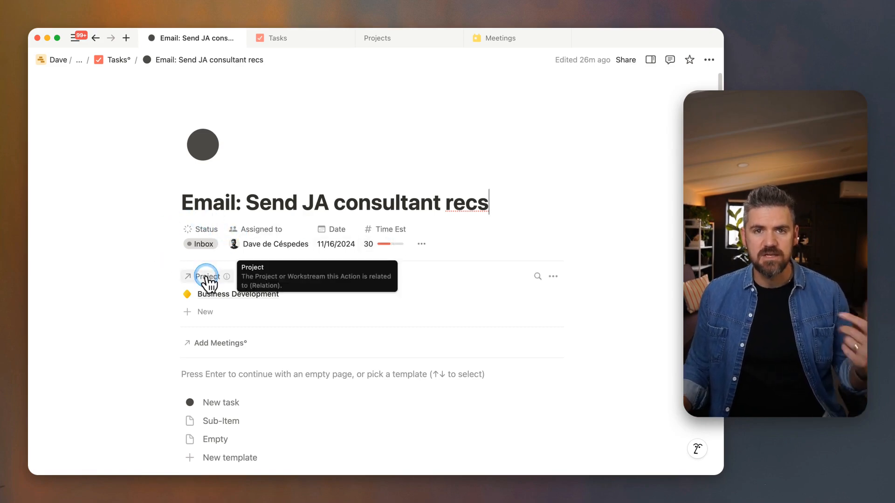
pyautogui.press('super+[')
pyautogui.press('super+[')
# Step: Create a new template in the Projects database titled "Workcraft Project" and view it as a full page
pyautogui.click(230, 348)
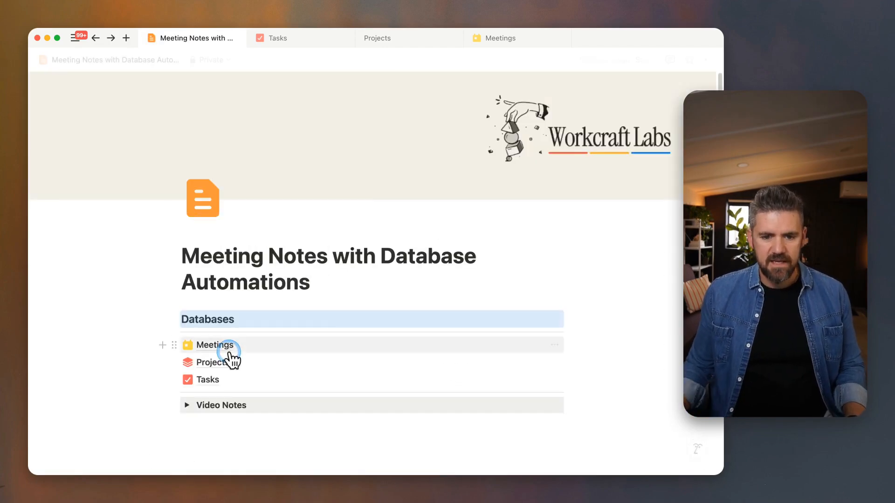
pyautogui.click(212, 362)
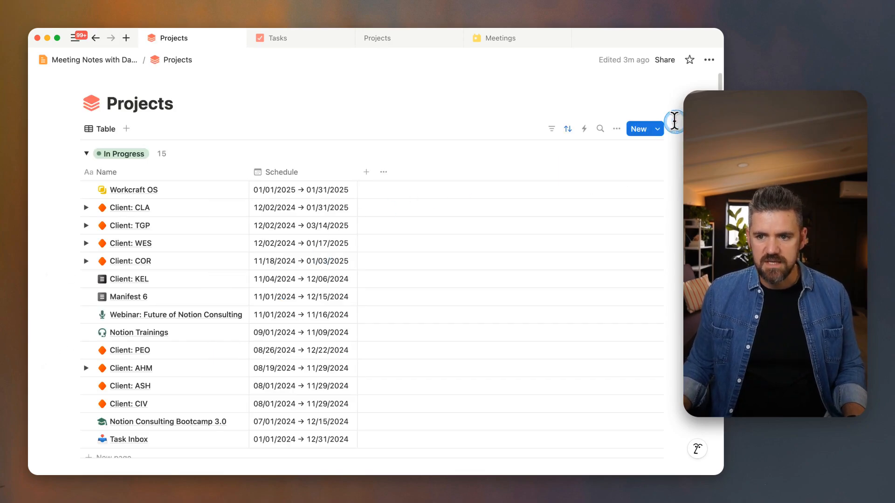
pyautogui.click(660, 130)
pyautogui.click(592, 369)
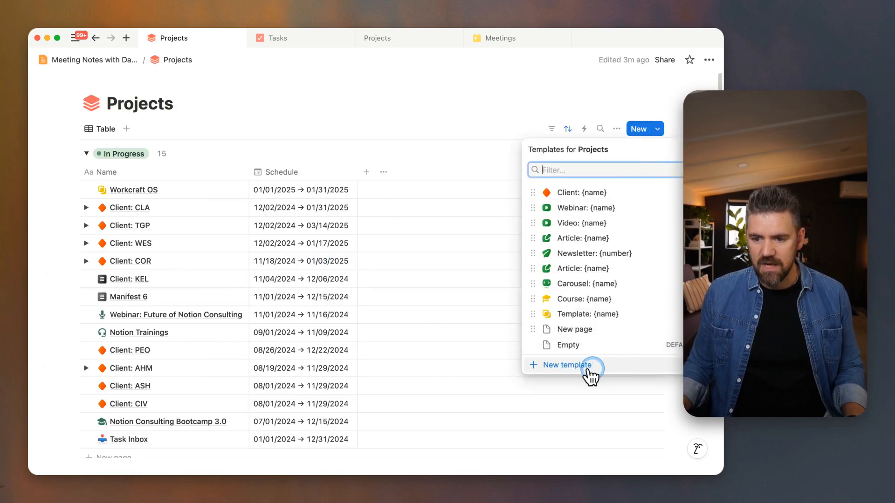
pyautogui.write('W')
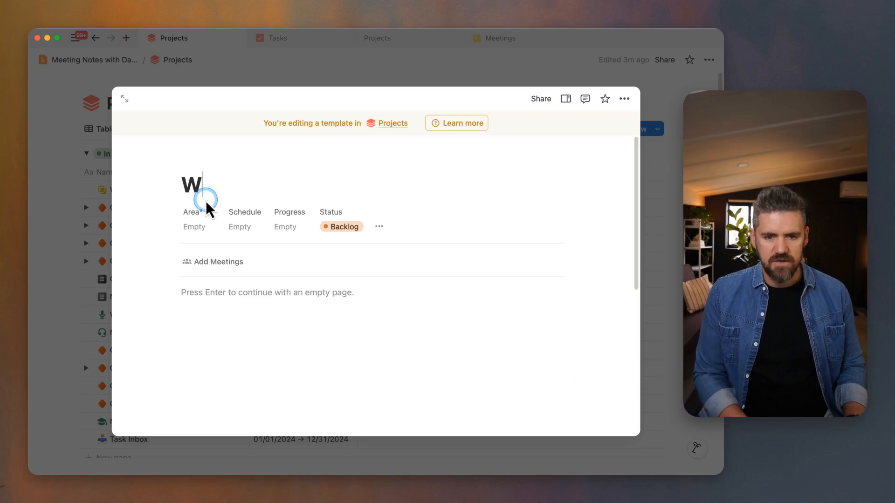
pyautogui.write('orkcraft Project')
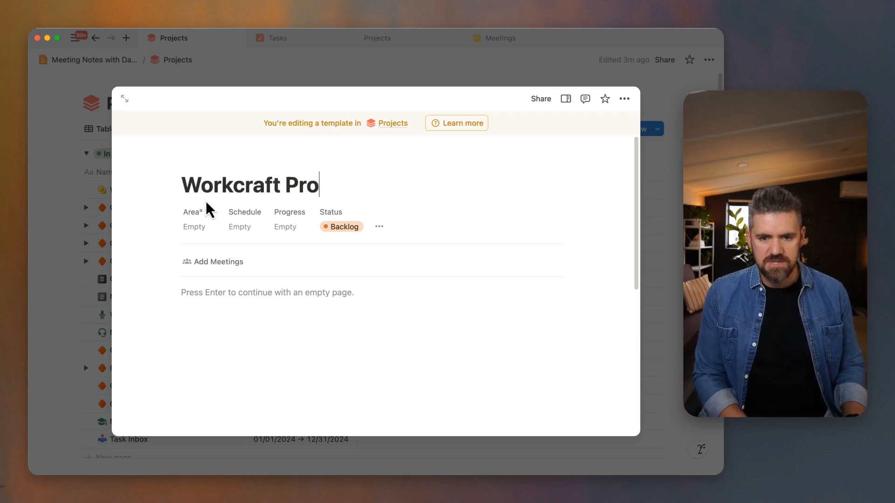
pyautogui.click(124, 99)
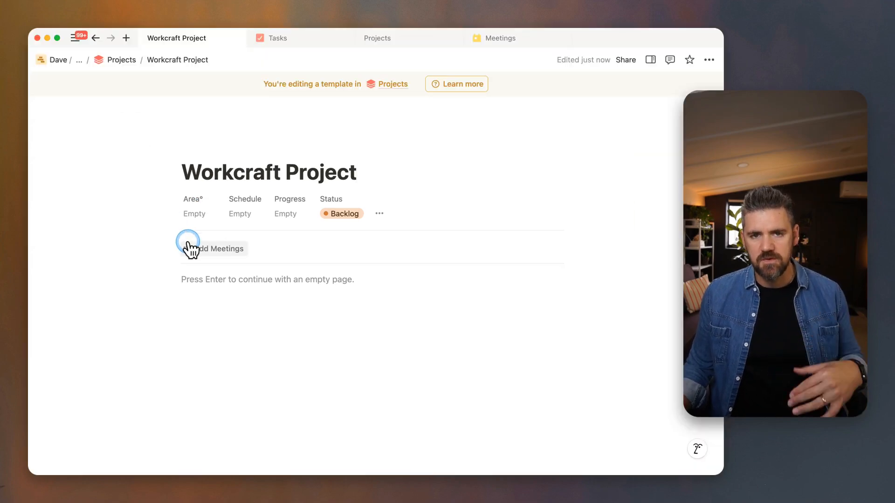
# Step: Set the template's Area to Workcraft, leaving Schedule empty
pyautogui.click(201, 214)
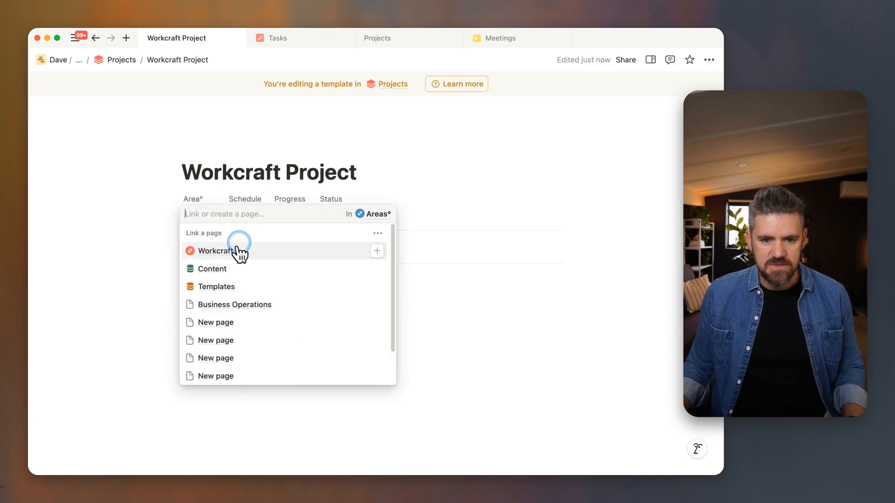
pyautogui.click(232, 252)
pyautogui.click(140, 242)
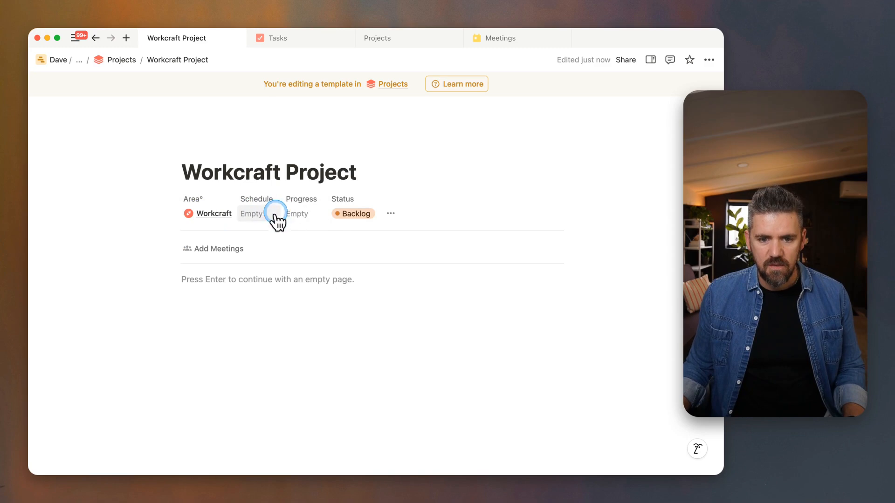
pyautogui.click(255, 214)
pyautogui.click(96, 199)
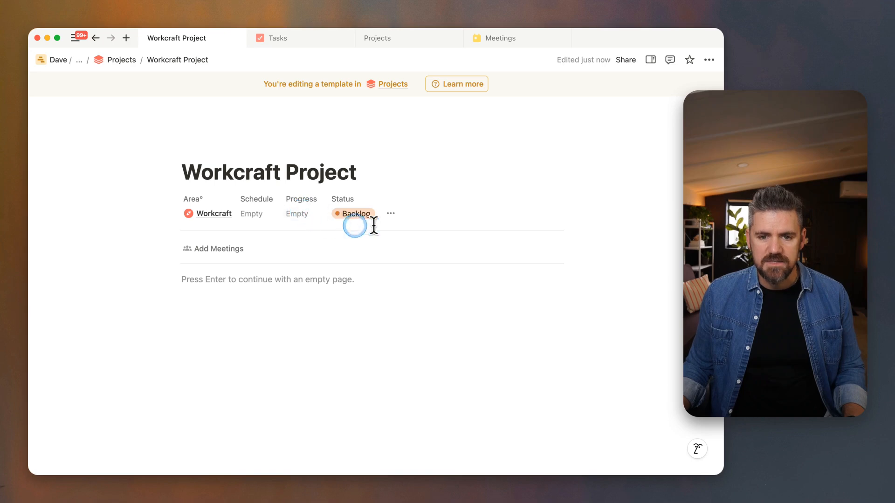
# Step: Insert a linked view of the Tasks database into the body of the project template
pyautogui.click(280, 280)
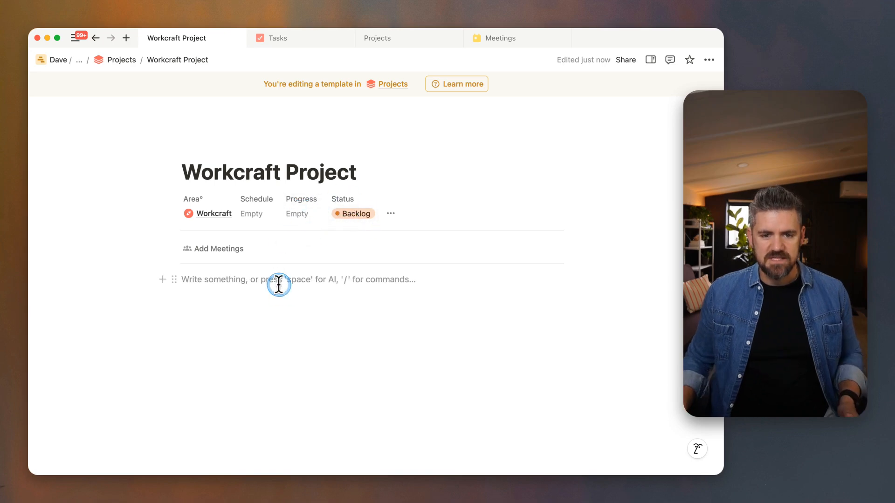
pyautogui.click(236, 314)
pyautogui.write('/linked')
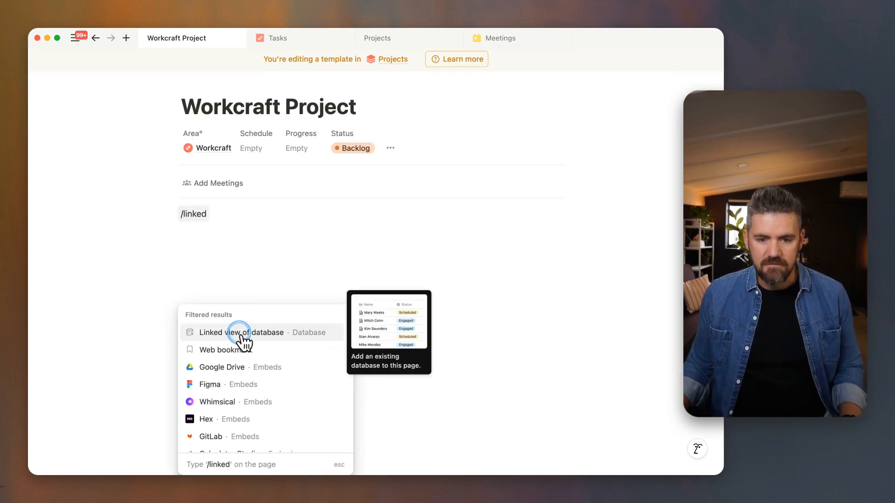
pyautogui.click(241, 337)
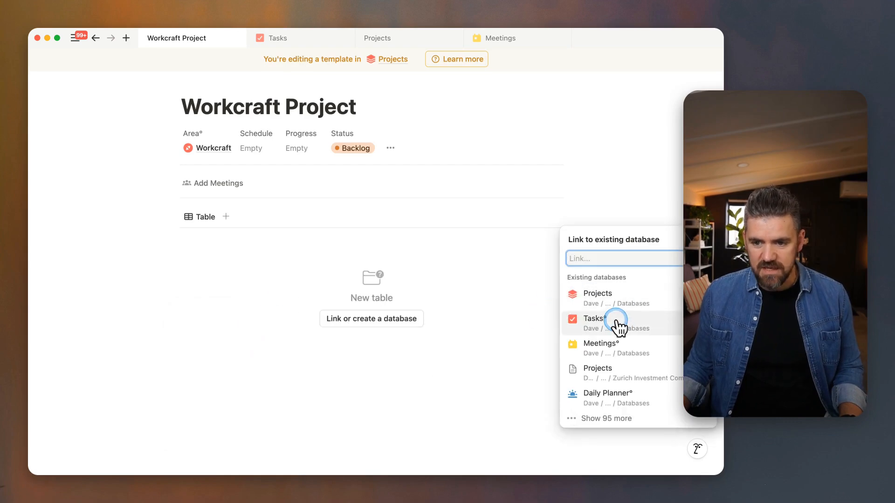
pyautogui.click(616, 323)
# Step: Filter the linked Tasks view to Project contains Workcraft Project and save the filter for everyone
pyautogui.click(435, 223)
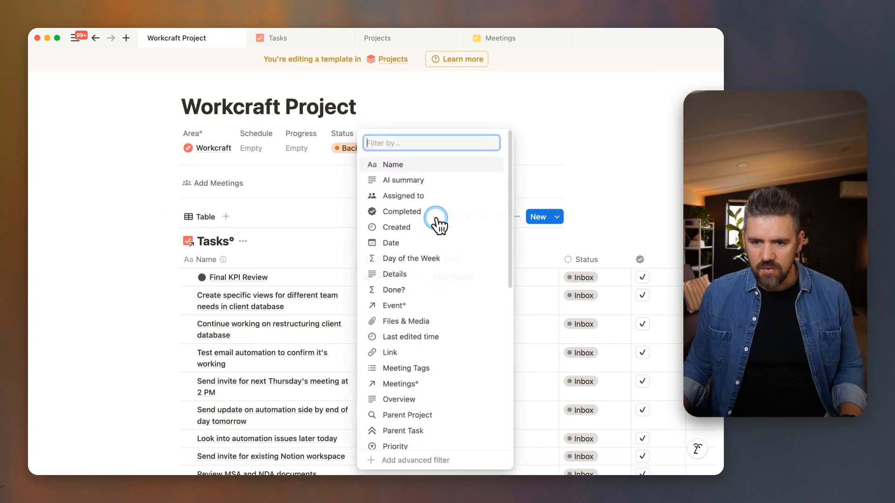
pyautogui.scroll(-2, 428, 369)
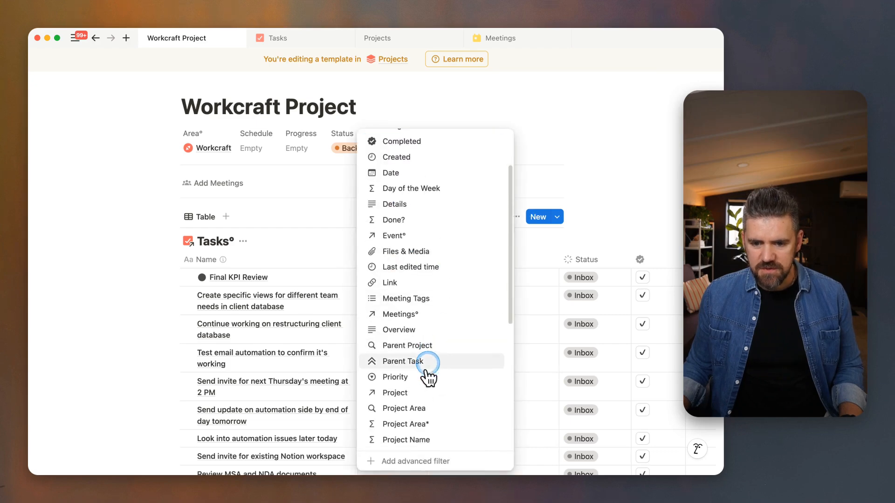
pyautogui.click(403, 394)
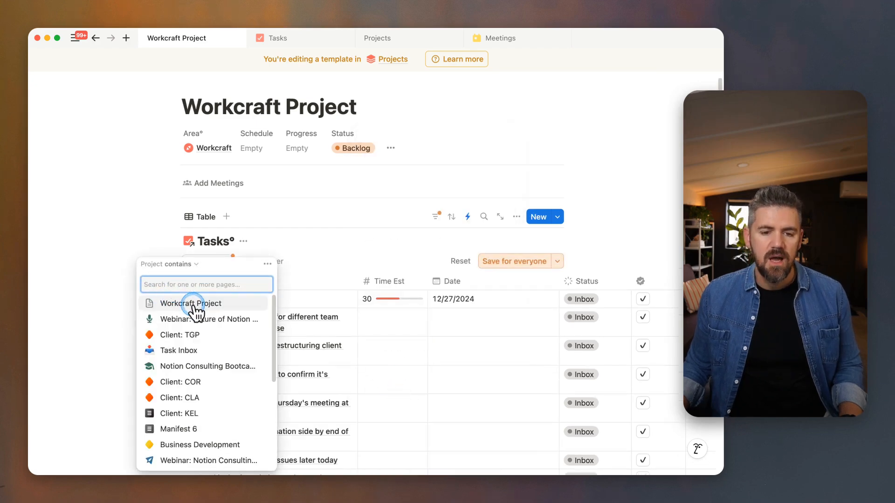
pyautogui.click(194, 305)
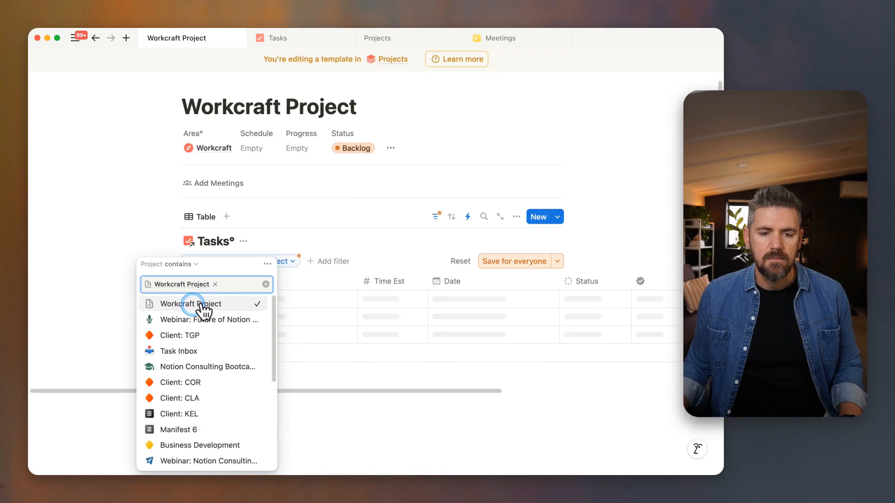
pyautogui.click(516, 264)
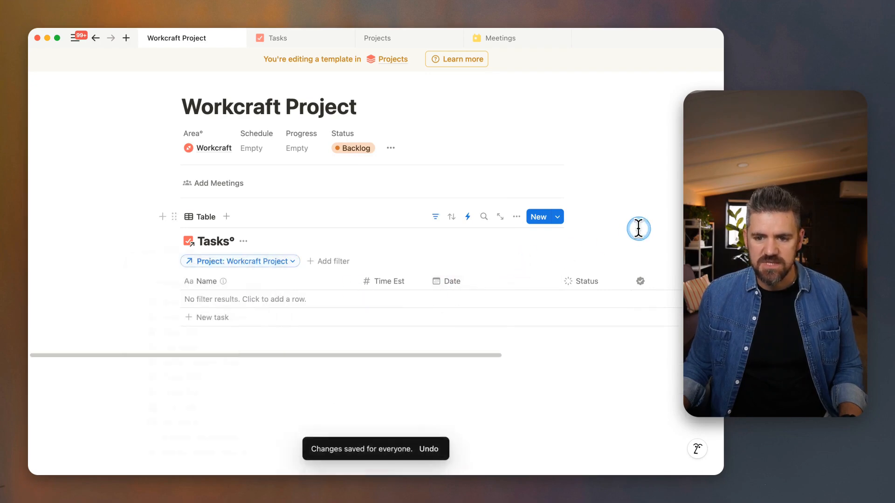
pyautogui.click(295, 303)
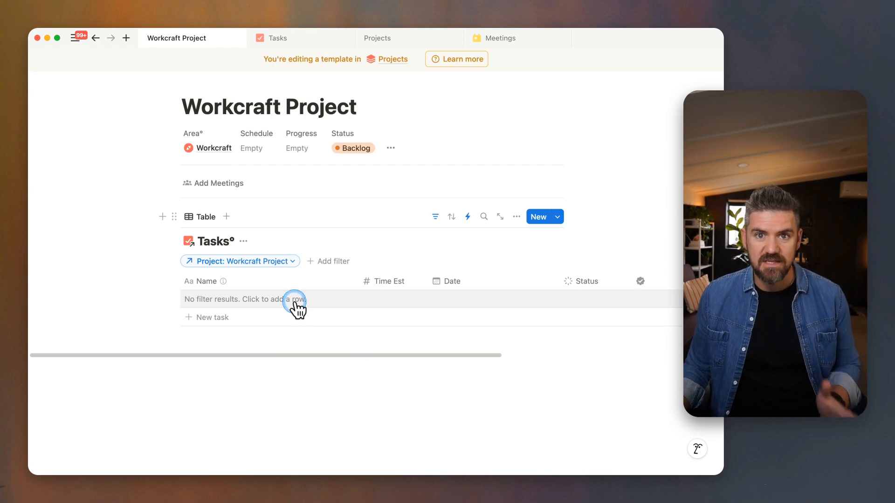
# Step: Hide the unnamed check-mark property and Time Est in the linked Tasks table
pyautogui.click(516, 217)
pyautogui.click(629, 283)
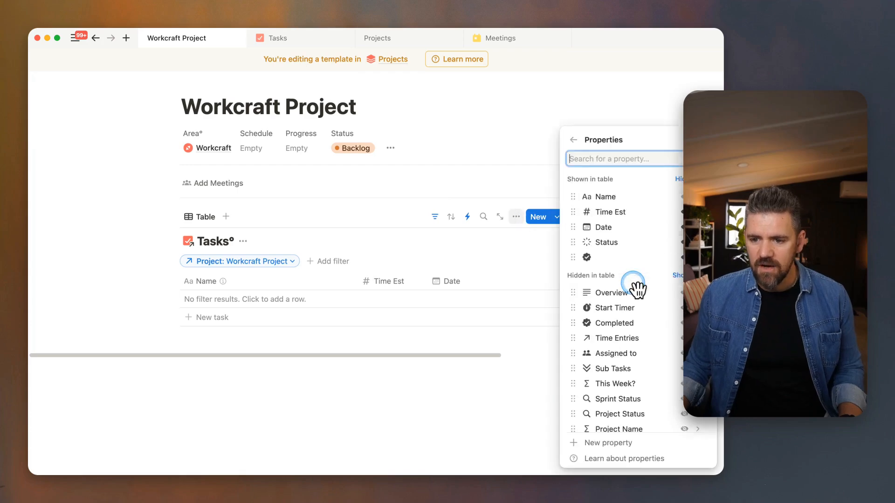
pyautogui.click(682, 257)
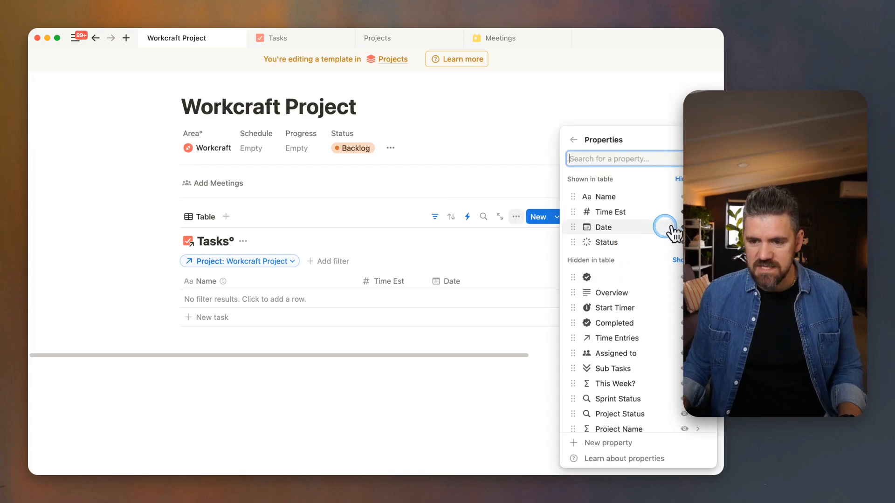
pyautogui.click(680, 212)
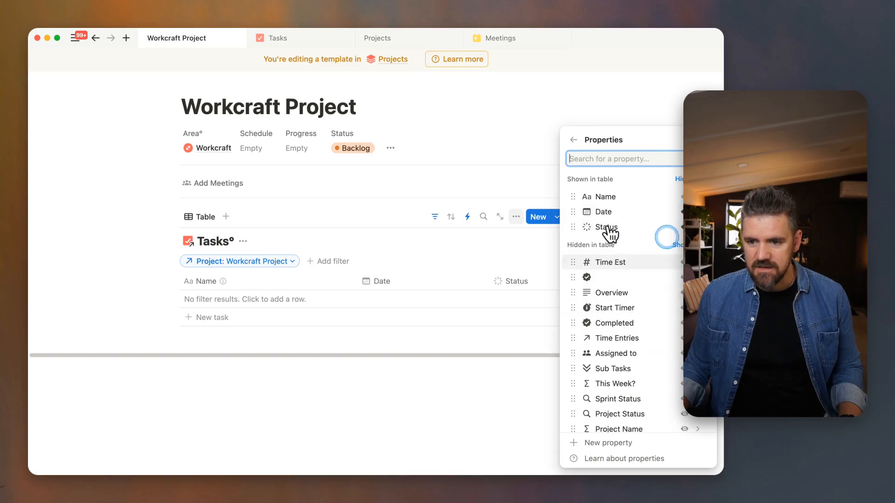
# Step: Edit the Status property of the Tasks table so it is shown as a checkbox
pyautogui.click(440, 253)
pyautogui.click(523, 282)
pyautogui.click(549, 327)
pyautogui.click(657, 199)
pyautogui.click(602, 235)
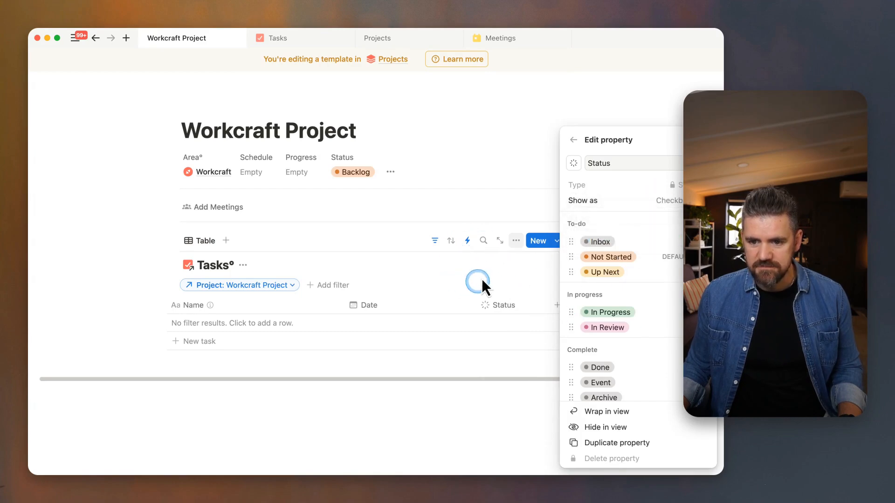
# Step: Move the Status column in front of the Name column in the linked Tasks table and collapse the filter bar
pyautogui.click(500, 275)
pyautogui.moveTo(511, 308); pyautogui.dragTo(186, 315)
pyautogui.scroll(1, 383, 362)
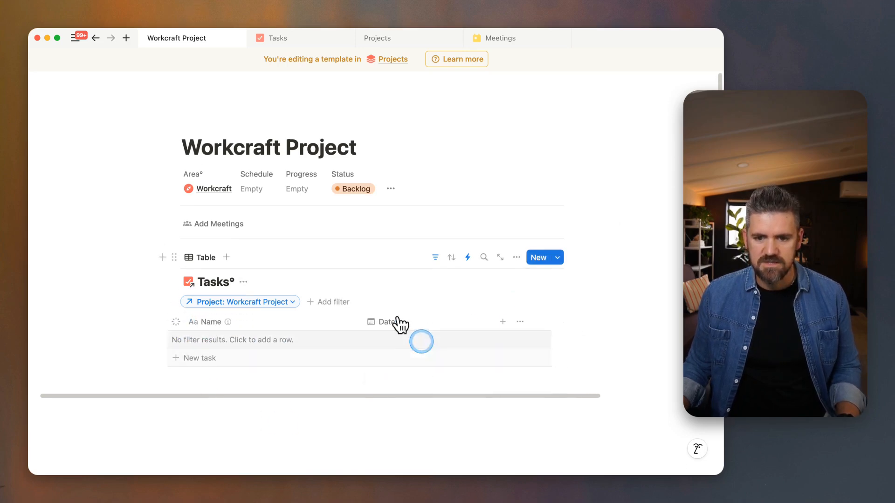
pyautogui.click(435, 259)
# Step: Duplicate the Table view of the linked Tasks database and name the copy By Meeting
pyautogui.click(205, 258)
pyautogui.click(235, 350)
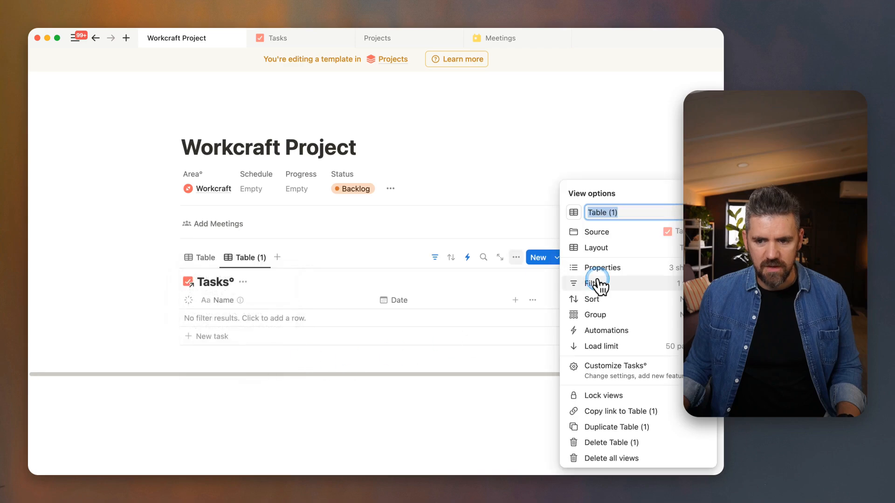
pyautogui.write('By Meet')
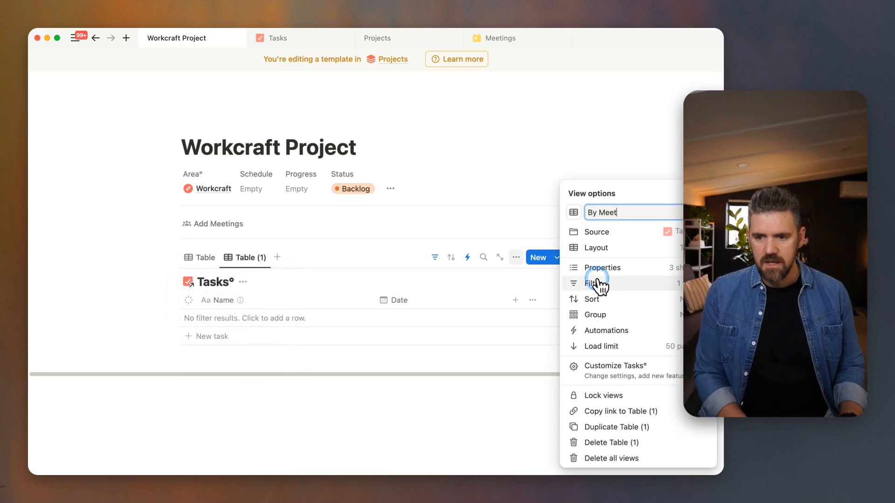
pyautogui.write('ing')
pyautogui.press('Return')
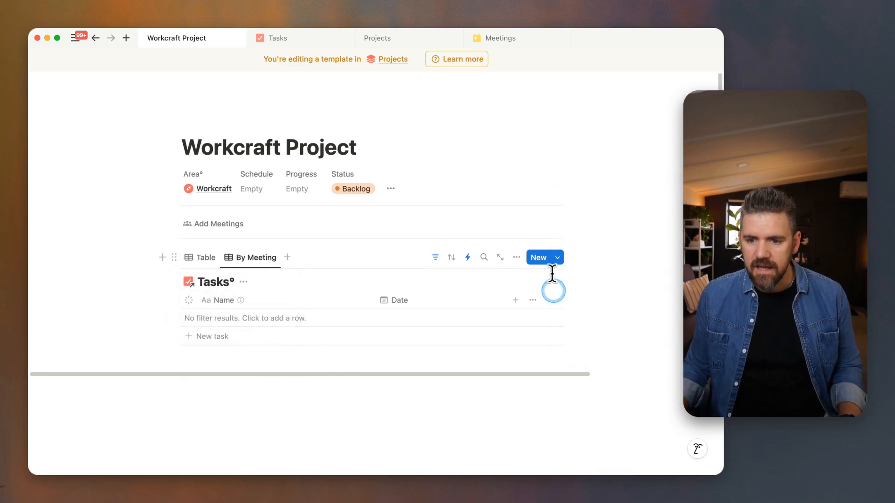
# Step: Group the By Meeting view by the Meetings° relation and hide empty groups
pyautogui.click(516, 259)
pyautogui.click(634, 315)
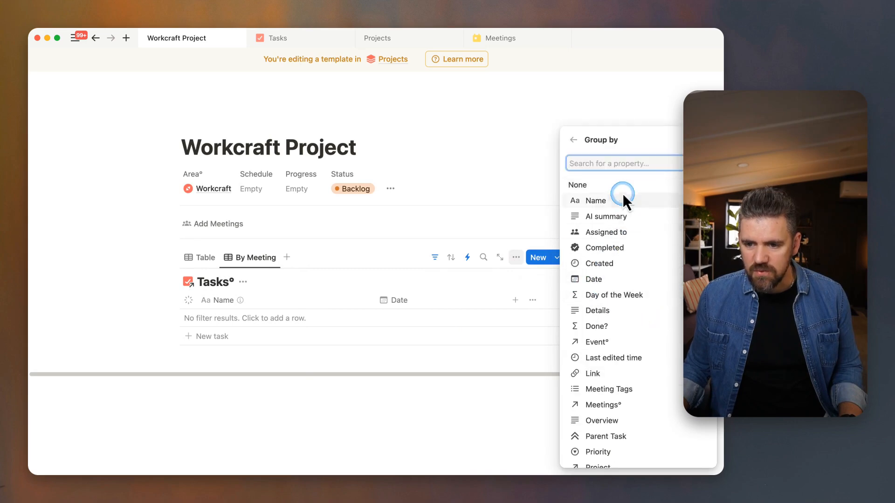
pyautogui.click(607, 405)
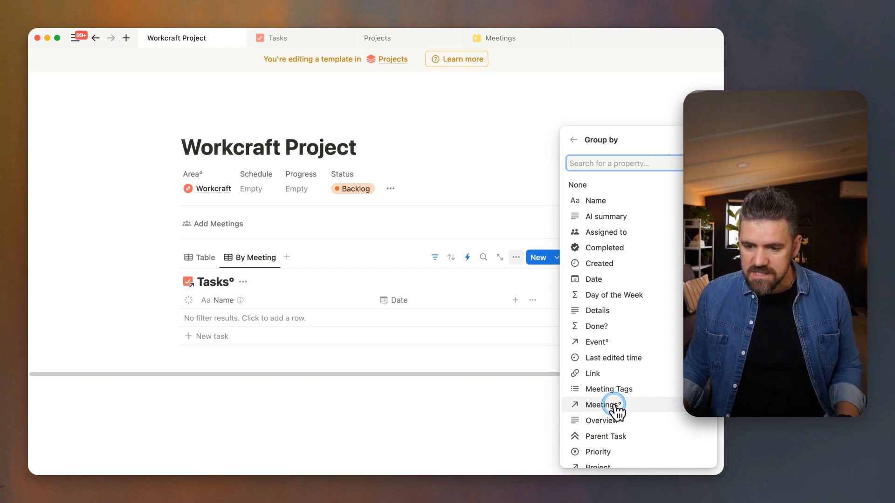
pyautogui.click(613, 404)
pyautogui.click(660, 247)
pyautogui.click(272, 274)
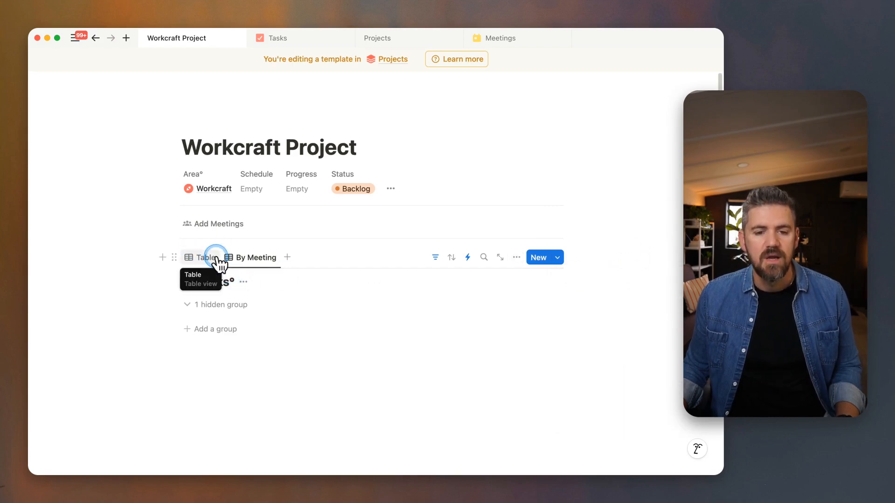
# Step: Insert a linked view of the Meetings° database into the project template below the Tasks view
pyautogui.click(246, 353)
pyautogui.write('/linked')
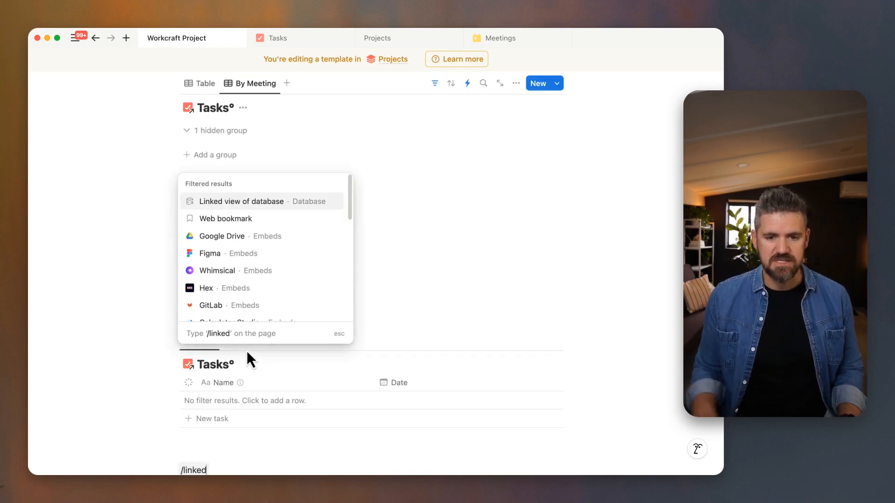
pyautogui.click(275, 206)
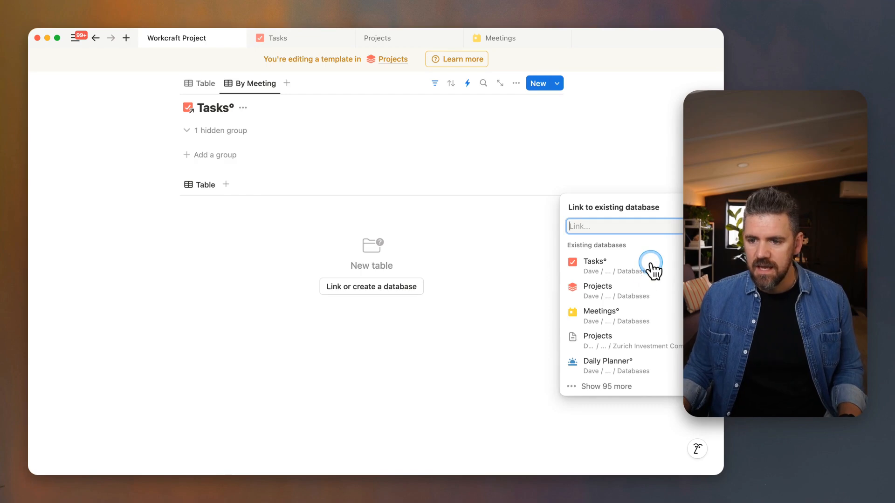
pyautogui.click(629, 318)
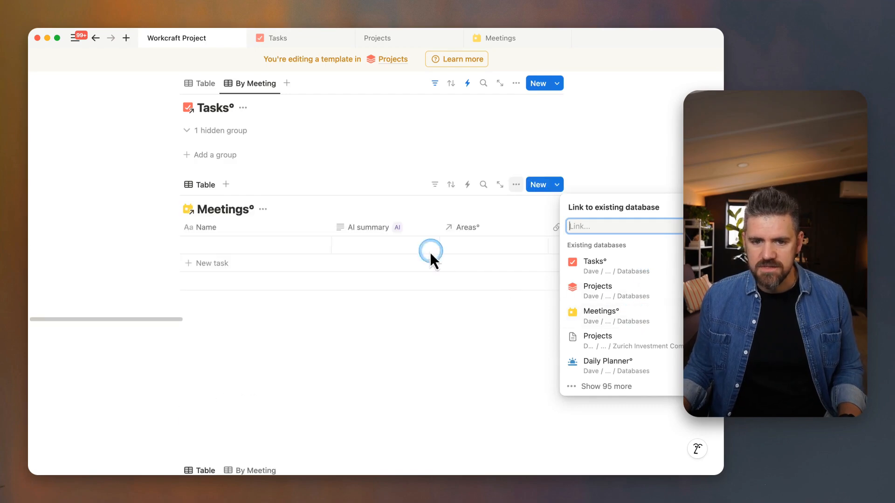
# Step: Filter the linked Meetings view to Project / Client contains Workcraft Project and save the filter for everyone
pyautogui.click(433, 185)
pyautogui.scroll(-2, 412, 417)
pyautogui.scroll(2, 412, 417)
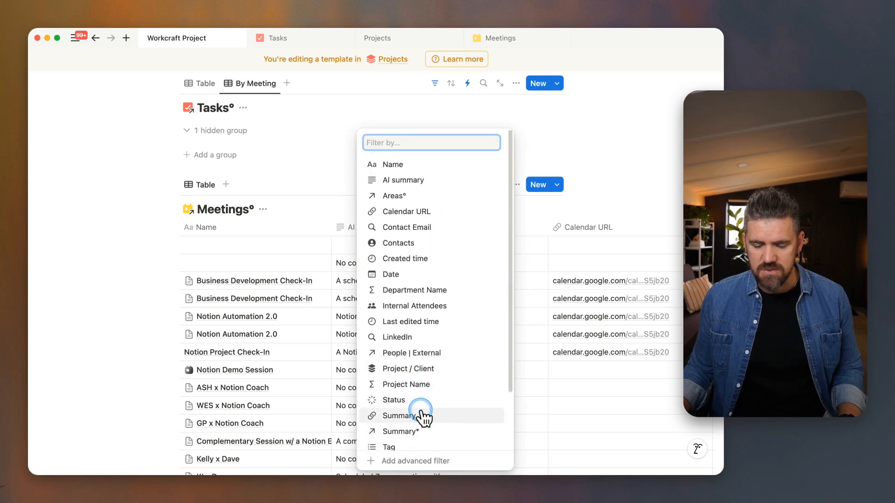
pyautogui.click(422, 368)
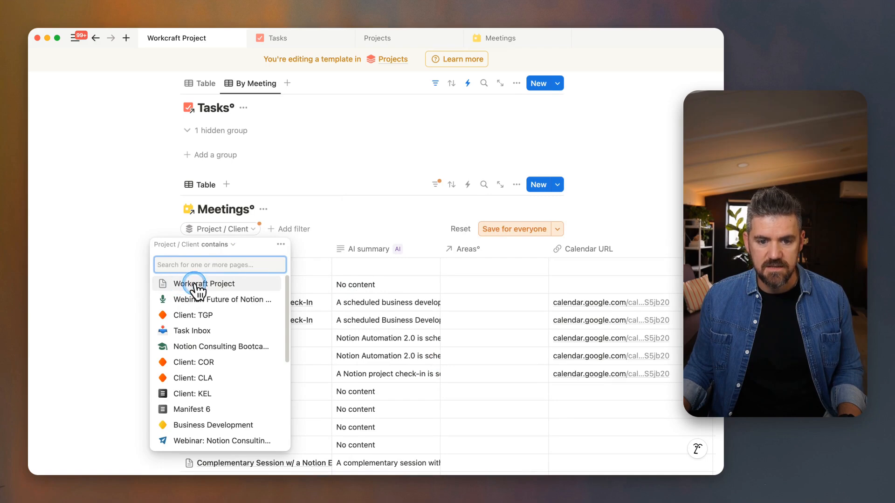
pyautogui.click(195, 285)
pyautogui.click(523, 230)
# Step: Change the layout of the linked Meetings view to List
pyautogui.click(517, 187)
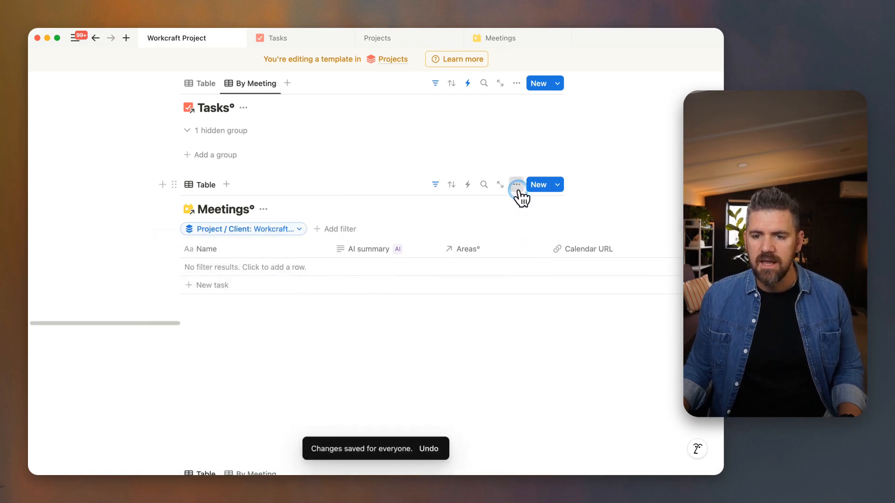
pyautogui.click(602, 259)
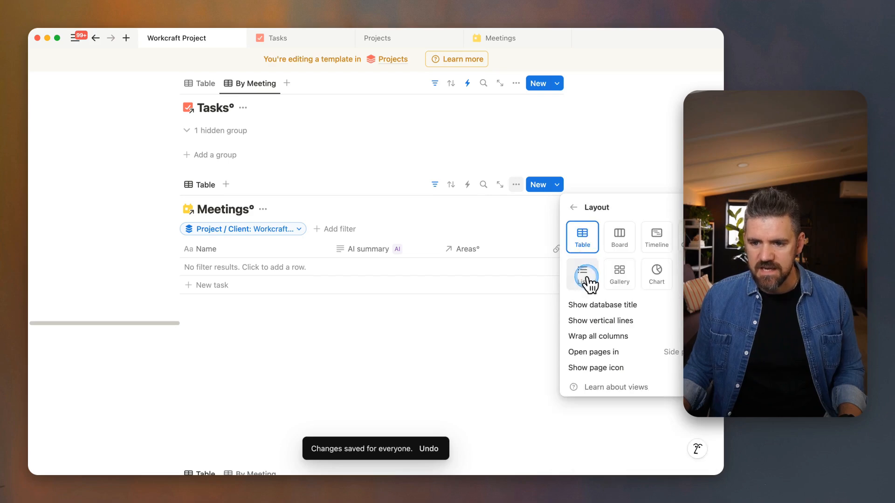
pyautogui.click(585, 277)
pyautogui.click(580, 206)
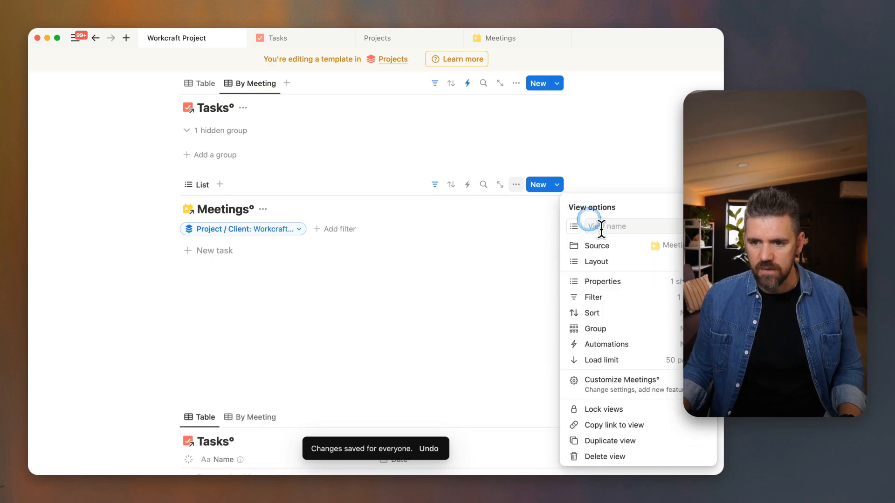
# Step: Show Date, Contacts and Internal Attendees in the Meetings list, move Date below the other two, and collapse the filter bar
pyautogui.click(601, 279)
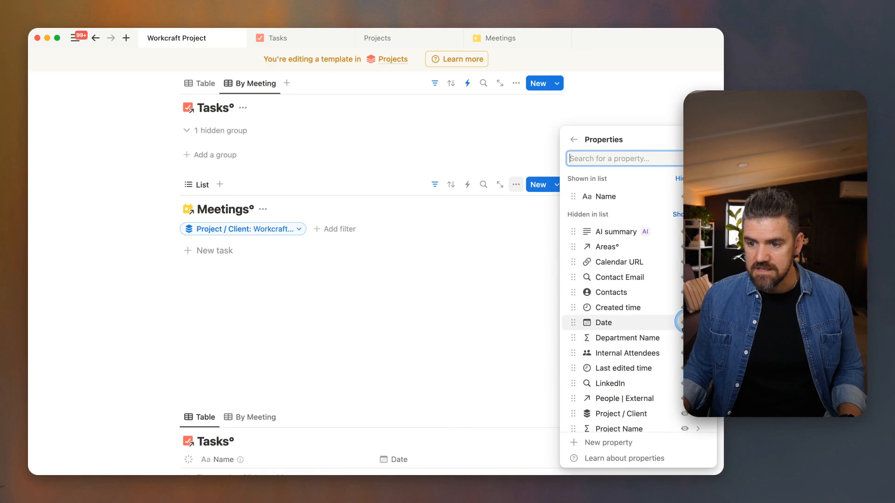
pyautogui.click(682, 322)
pyautogui.scroll(-5, 681, 327)
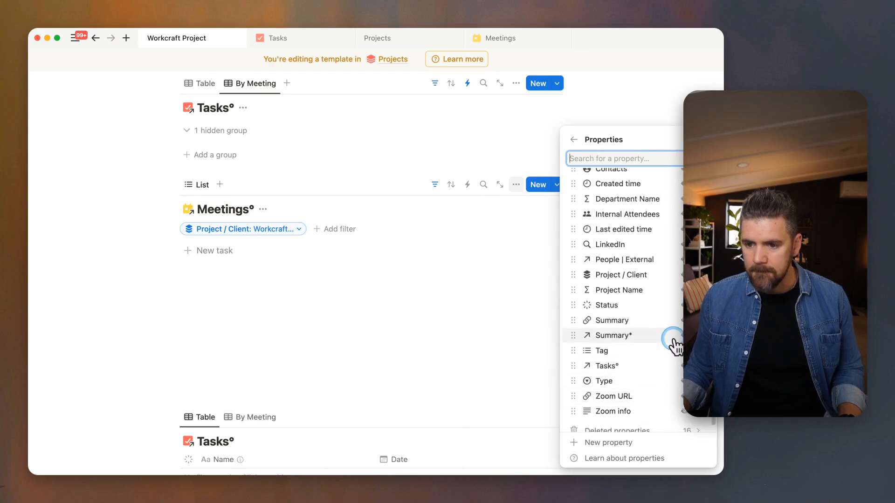
pyautogui.scroll(5, 673, 341)
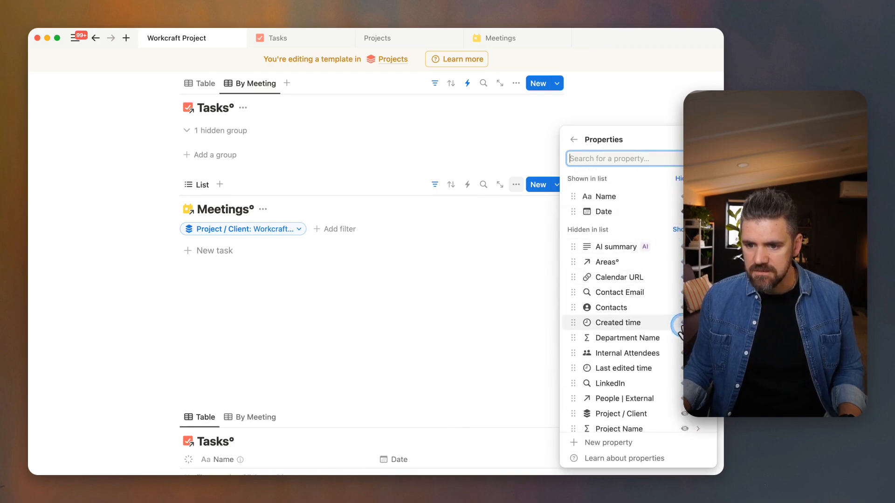
pyautogui.click(682, 307)
pyautogui.click(681, 346)
pyautogui.moveTo(605, 209); pyautogui.dragTo(609, 244)
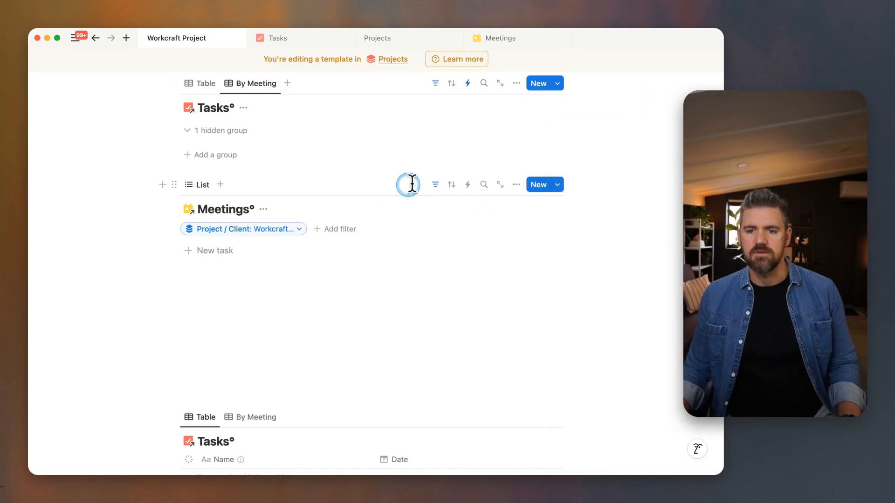
pyautogui.click(436, 185)
# Step: Create a new template for the Meetings° database named Smarter Meetings and give it the yellow calendar icon
pyautogui.scroll(4, 454, 287)
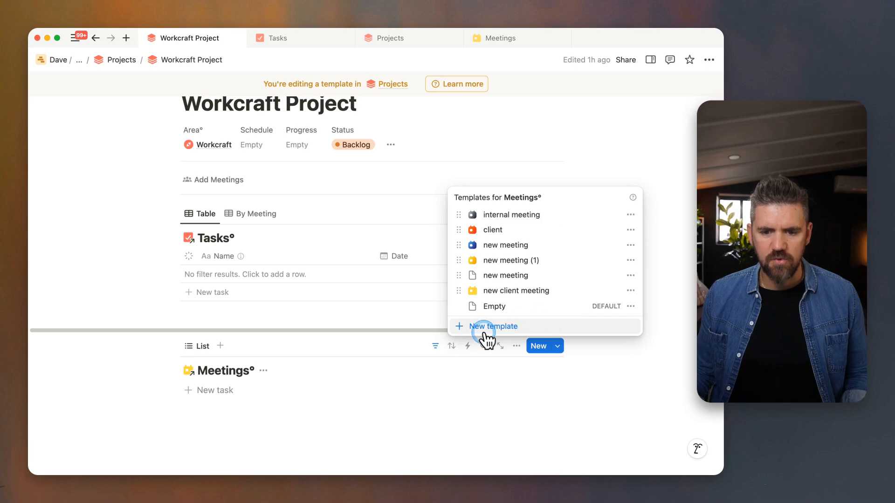
pyautogui.click(490, 328)
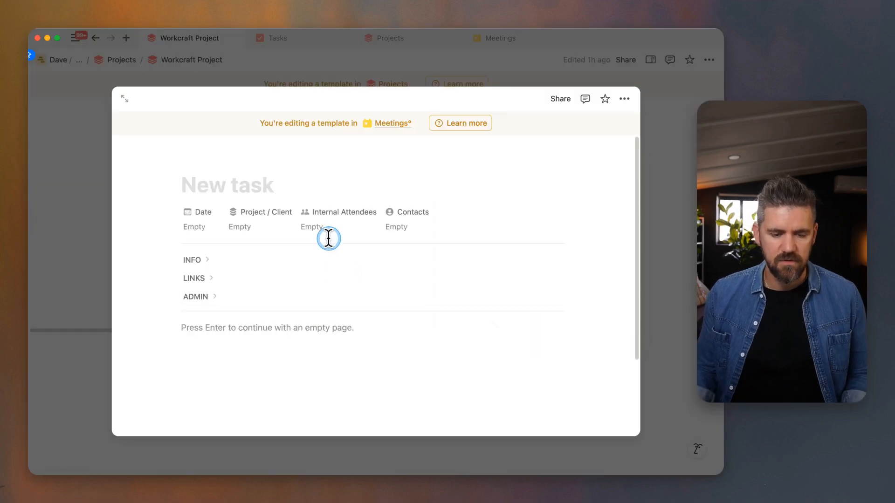
pyautogui.write('N')
pyautogui.press('BackSpace')
pyautogui.write('Smarter Meetings')
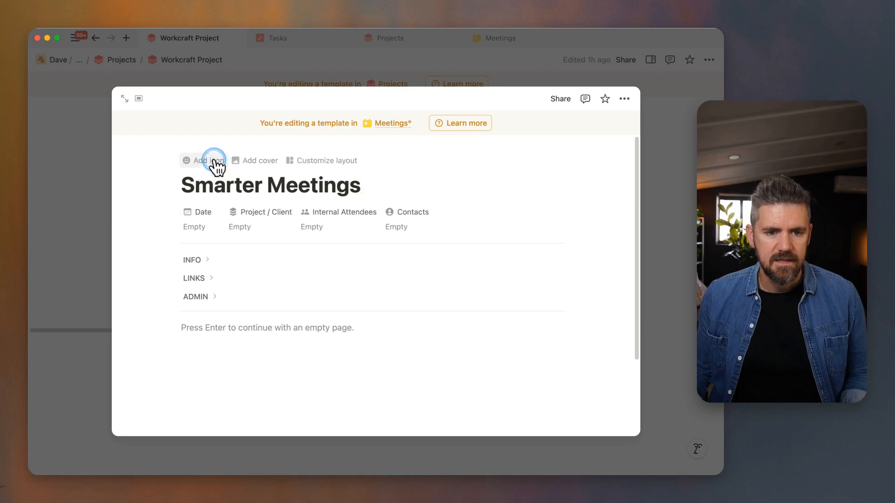
pyautogui.click(213, 163)
pyautogui.click(202, 205)
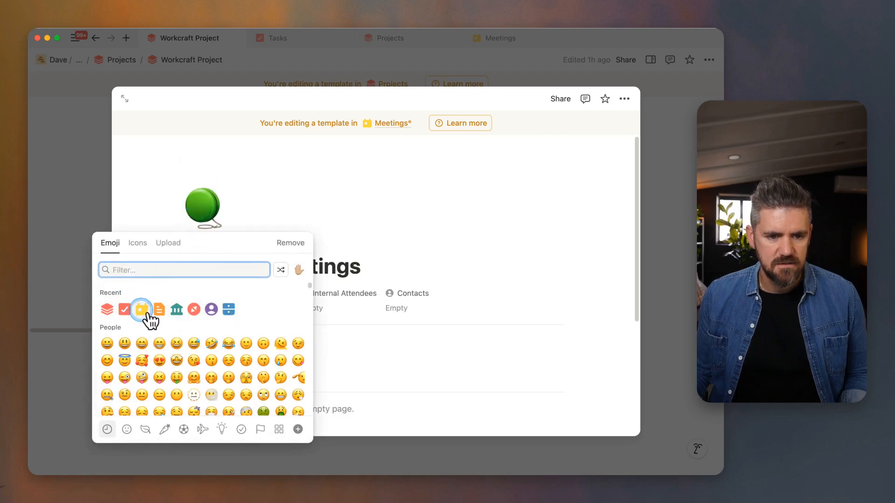
pyautogui.click(141, 309)
# Step: Add Agenda and Notes headings to the body of the Smarter Meetings template
pyautogui.scroll(-2, 279, 326)
pyautogui.click(295, 396)
pyautogui.write('/h')
pyautogui.press('Return')
pyautogui.write('Agenda')
pyautogui.press('Return')
pyautogui.write('/n2')
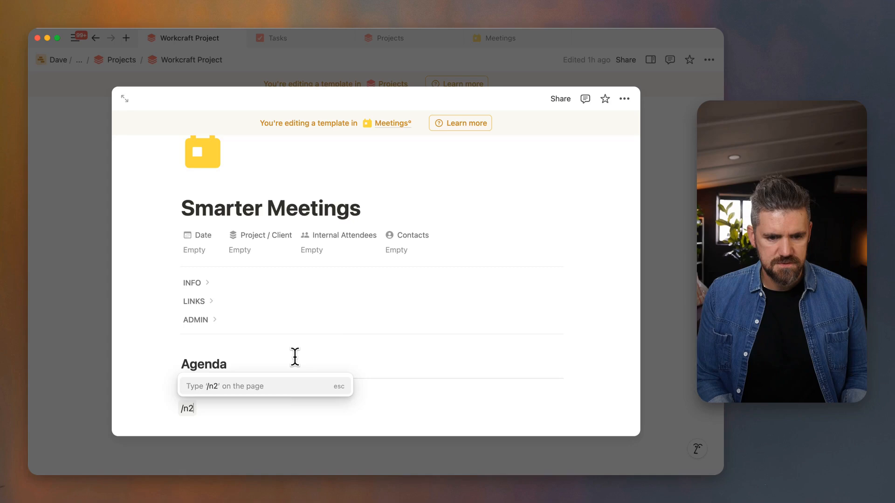
pyautogui.click(295, 353)
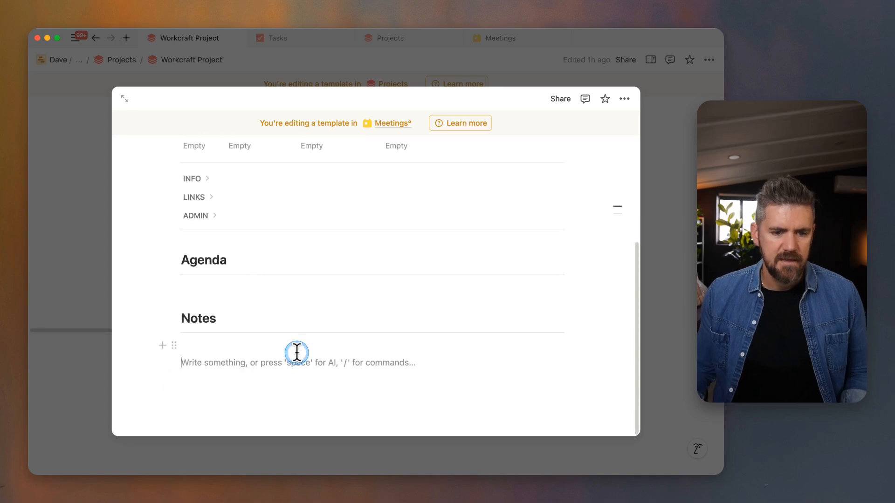
# Step: Open the Smarter Meetings template as a full page and add a Tasks heading below the Notes section
pyautogui.click(111, 90)
pyautogui.click(124, 98)
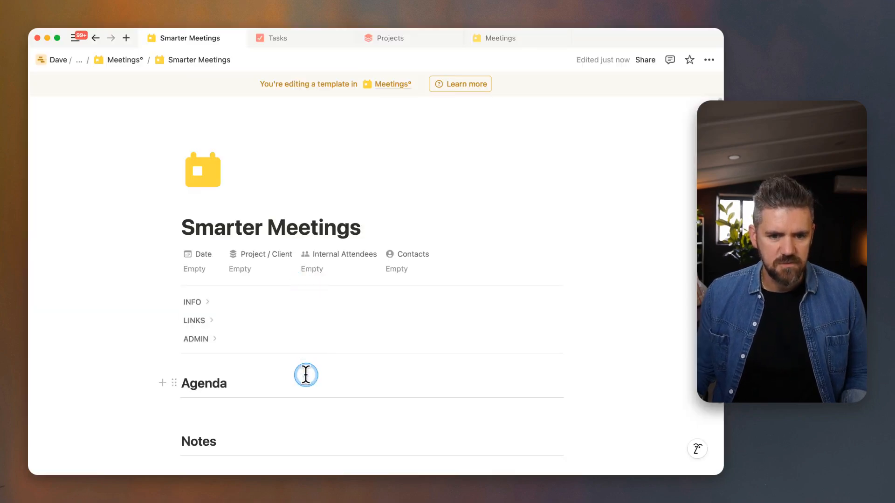
pyautogui.scroll(-3, 306, 377)
pyautogui.click(308, 404)
pyautogui.press('Return')
pyautogui.write('/h2')
pyautogui.press('Return')
pyautogui.write('D')
pyautogui.write('as')
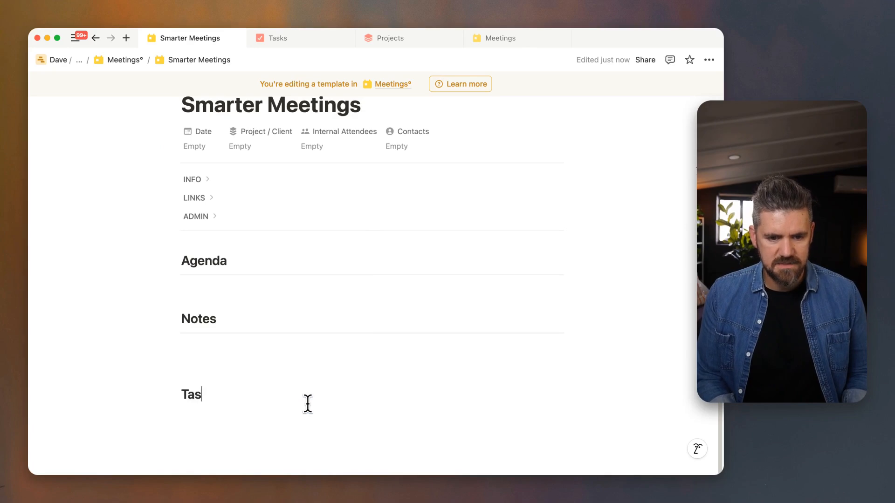
pyautogui.write('ks')
pyautogui.press('Return')
# Step: Insert a linked view of the Tasks° database under the Tasks heading, using the By Project board view
pyautogui.write('/linked')
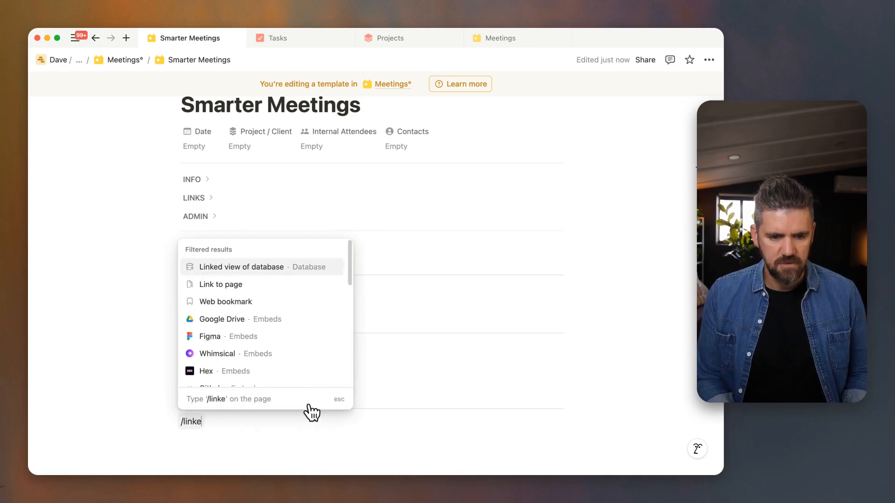
pyautogui.click(250, 268)
pyautogui.click(608, 250)
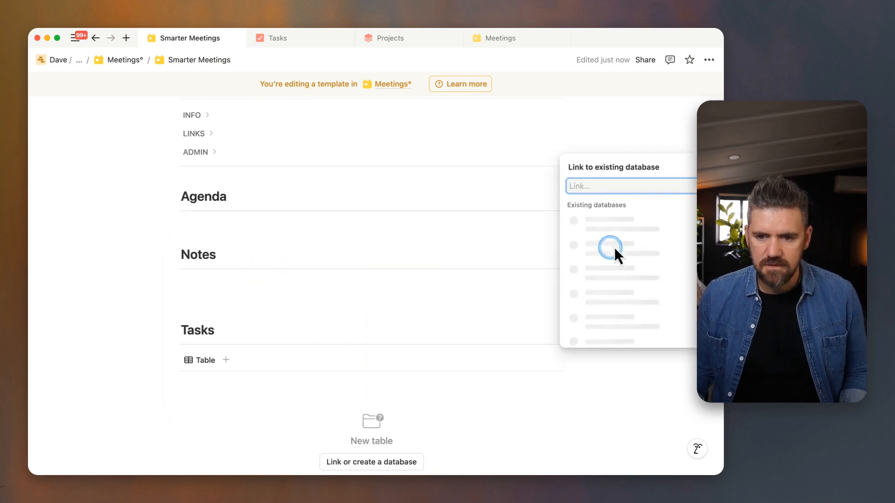
# Step: Filter the By Project view to Meetings° contains Smarter Meetings and save the filter for everyone
pyautogui.click(436, 220)
pyautogui.click(436, 221)
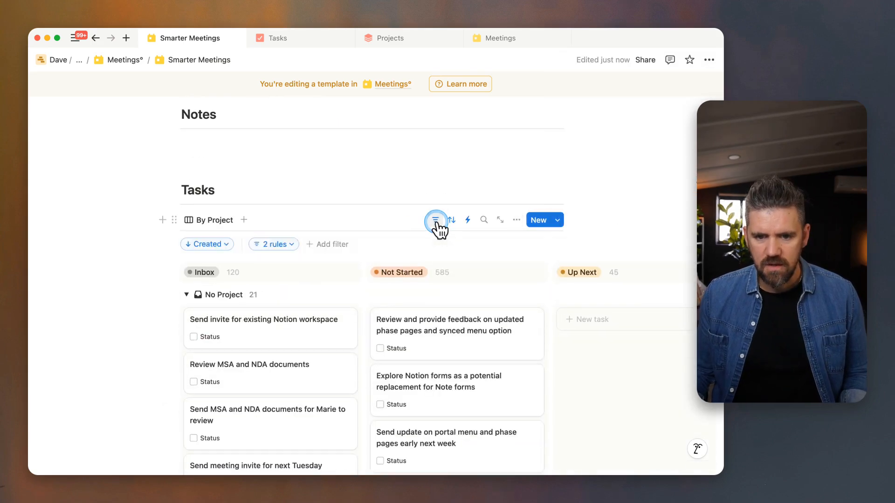
pyautogui.click(317, 245)
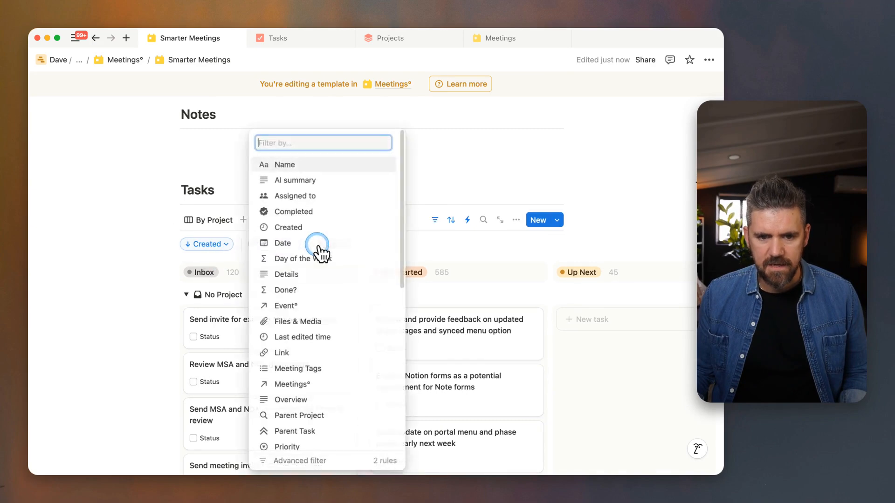
pyautogui.click(307, 385)
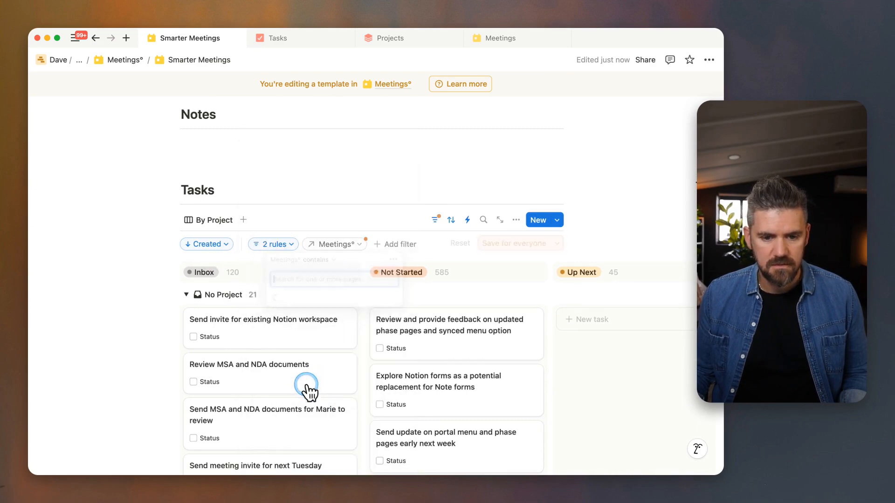
pyautogui.click(318, 299)
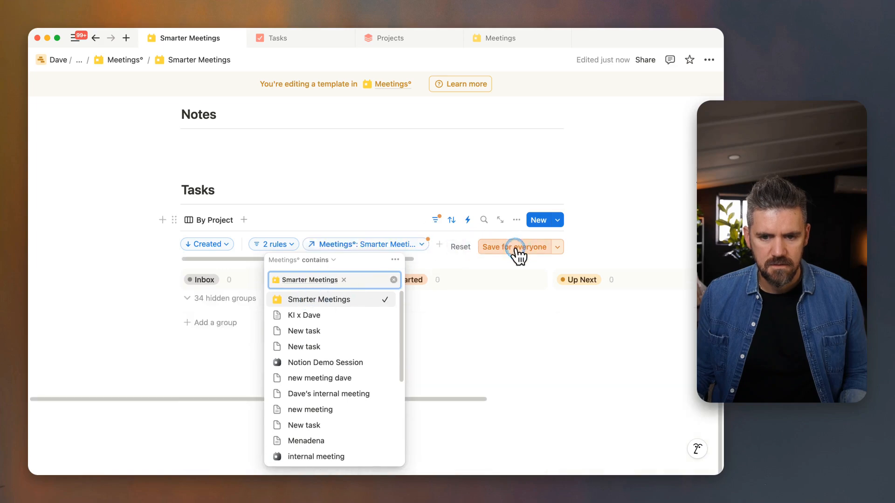
pyautogui.click(515, 246)
# Step: Change the layout of the By Project view under the Tasks heading from board to Table
pyautogui.scroll(2, 541, 270)
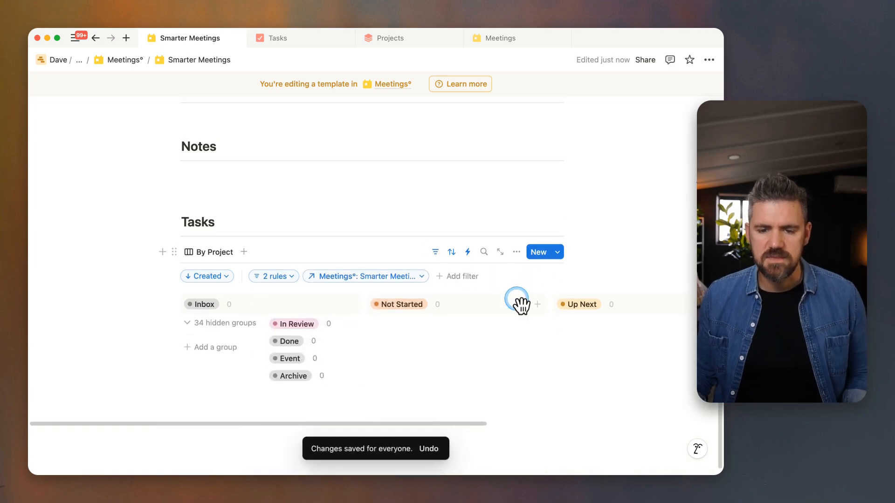
pyautogui.click(516, 258)
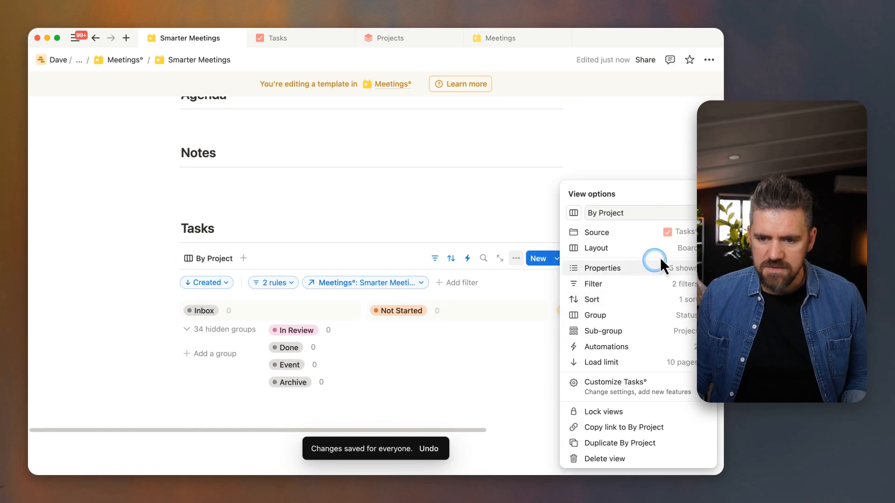
pyautogui.click(684, 251)
pyautogui.click(586, 268)
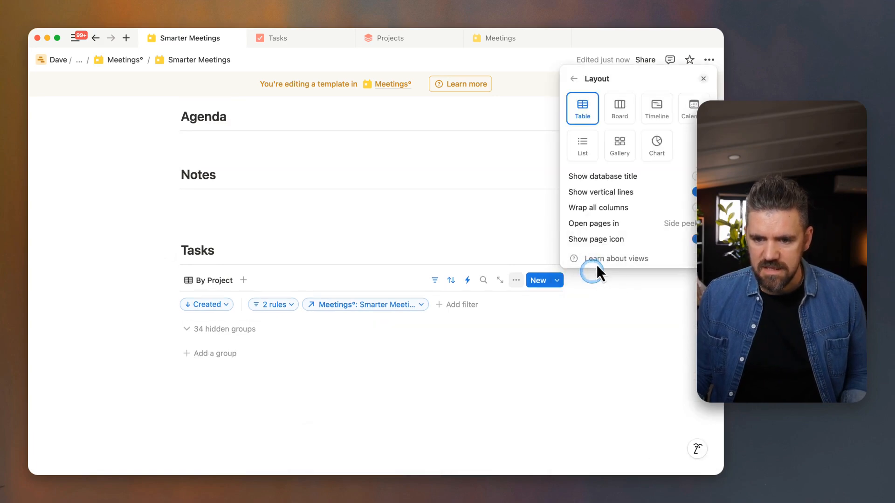
# Step: Hide all properties in the By Project table except Name, Status, Assigned to and Date
pyautogui.click(575, 79)
pyautogui.click(681, 143)
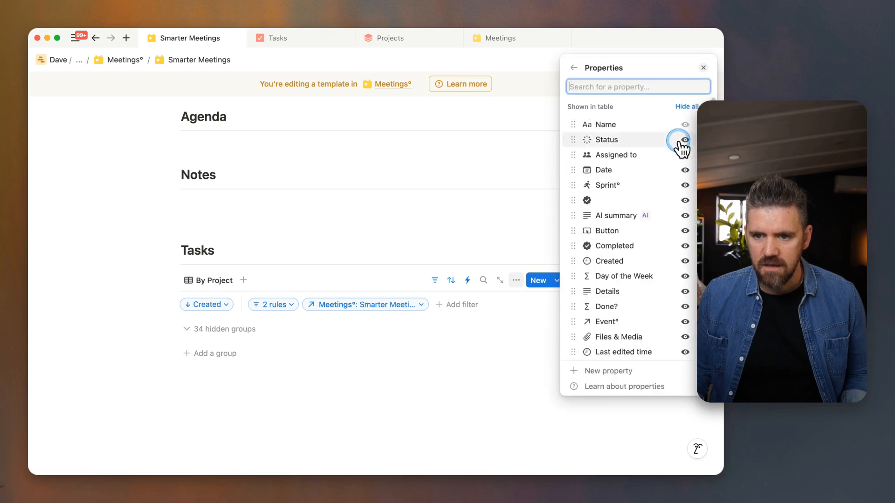
pyautogui.click(684, 109)
pyautogui.click(684, 160)
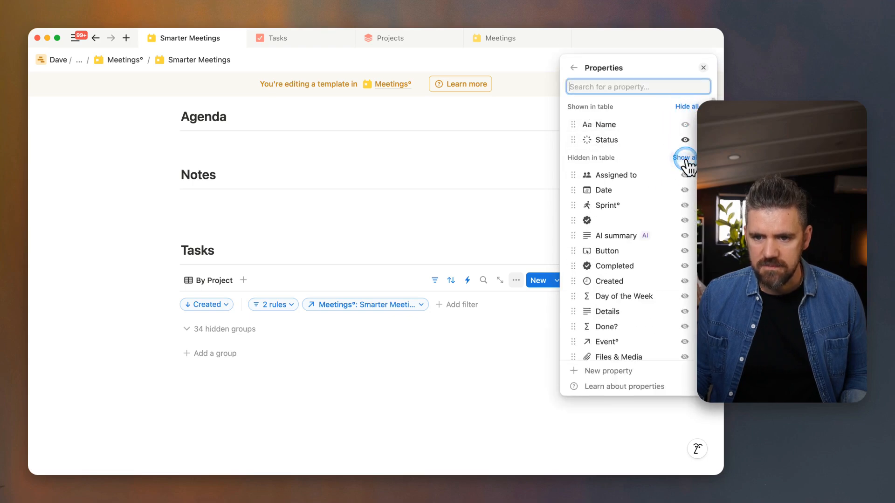
pyautogui.click(686, 174)
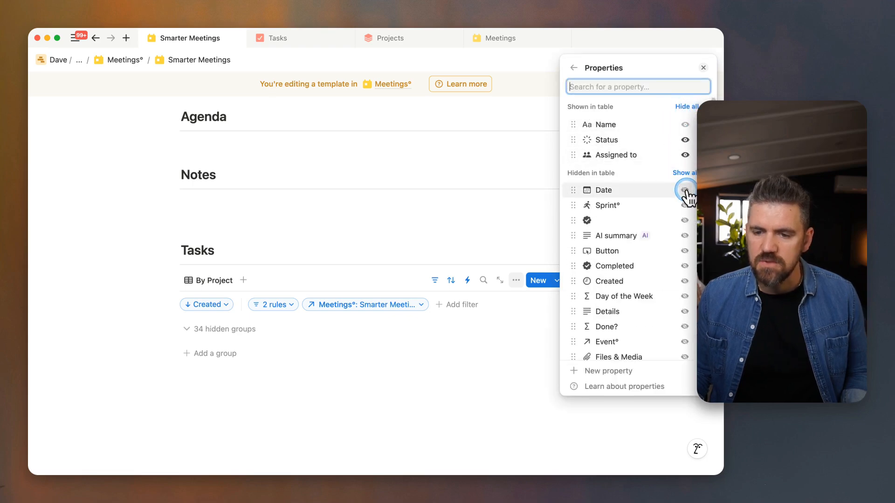
pyautogui.click(685, 189)
pyautogui.click(408, 253)
# Step: Remove the grouping from the By Project table by setting Group by to None
pyautogui.click(516, 280)
pyautogui.click(679, 340)
pyautogui.click(672, 160)
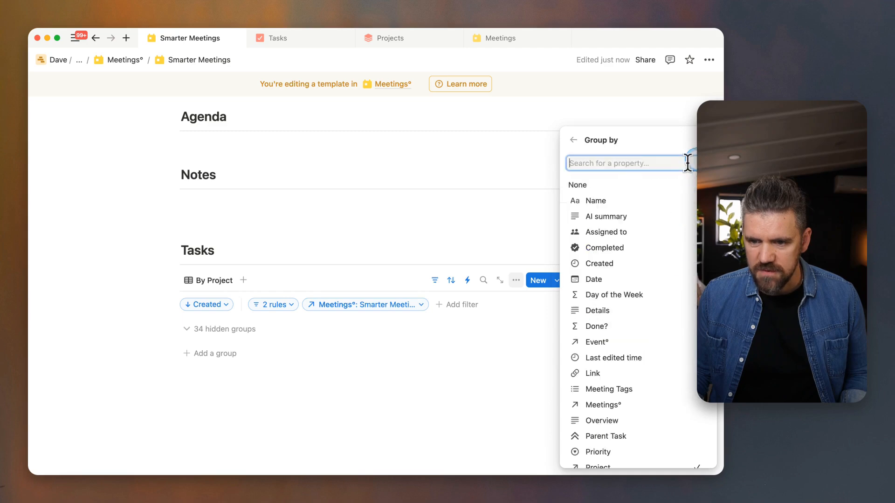
pyautogui.click(366, 235)
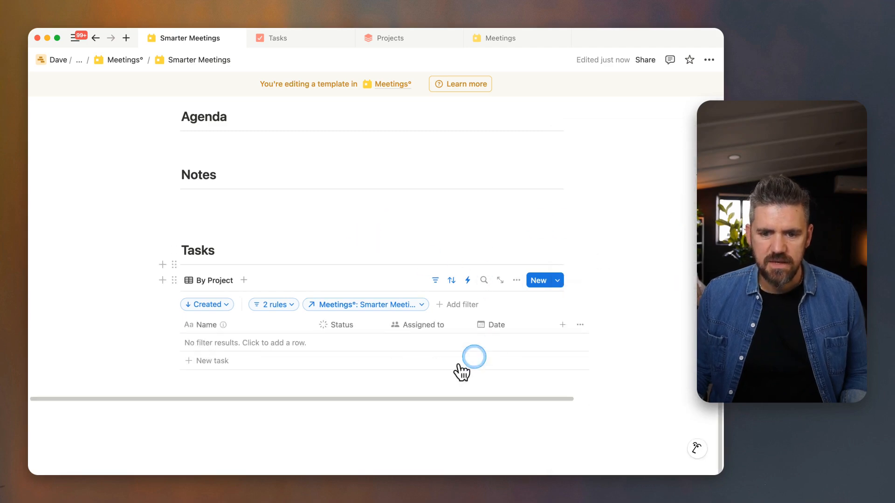
# Step: Narrow the Name column of the embedded task table and hide the filter and sort bar above it
pyautogui.moveTo(311, 325); pyautogui.dragTo(291, 325)
pyautogui.click(436, 280)
pyautogui.scroll(2, 368, 304)
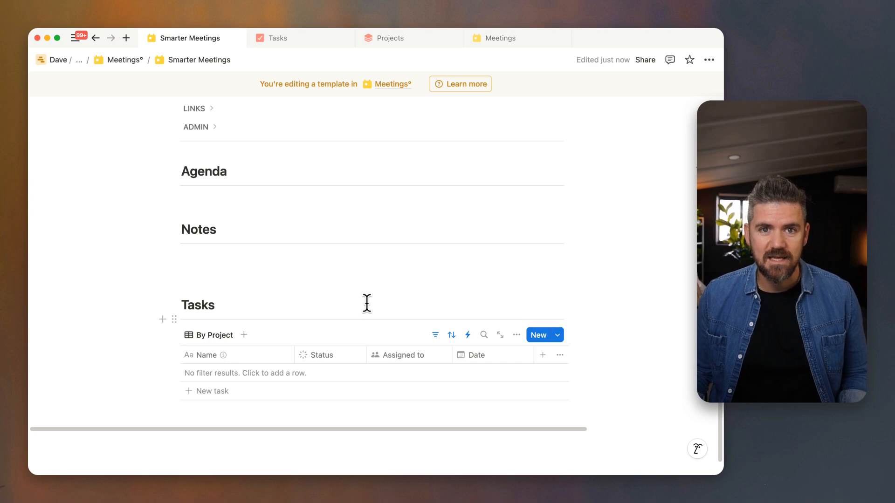
# Step: Open the Tasks page in a new tab and add a Rollup property named Meeting Project to it
pyautogui.keyDown('super'); pyautogui.click(196, 379); pyautogui.keyUp('super')
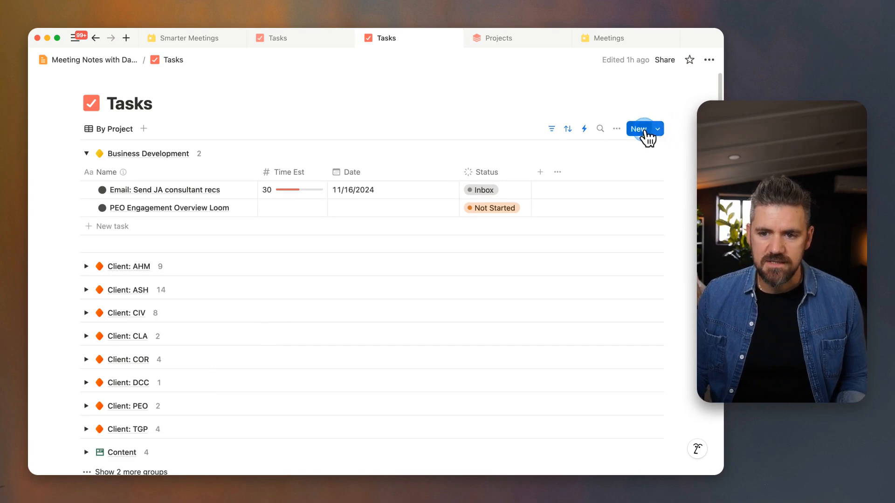
pyautogui.click(540, 172)
pyautogui.scroll(-5, 559, 355)
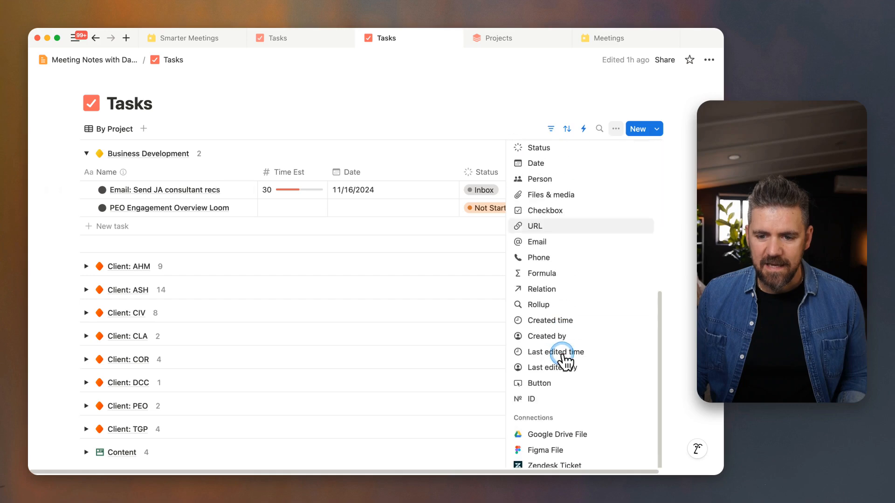
pyautogui.click(568, 308)
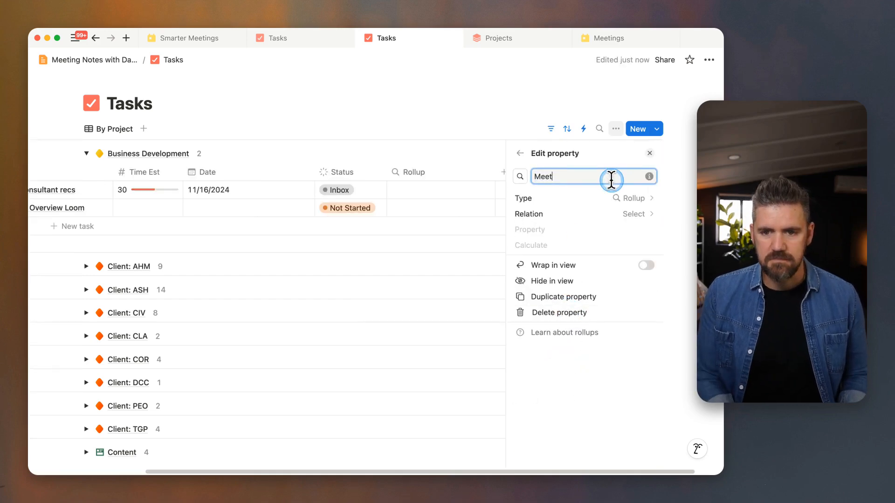
pyautogui.write('Meeting Project')
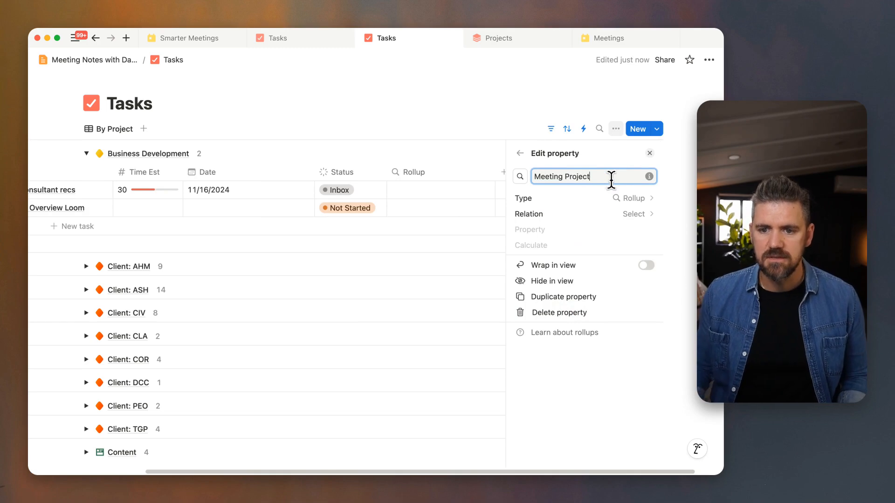
# Step: Configure the Meeting Project rollup to use the Meetings° relation and its Project / Client property
pyautogui.click(632, 214)
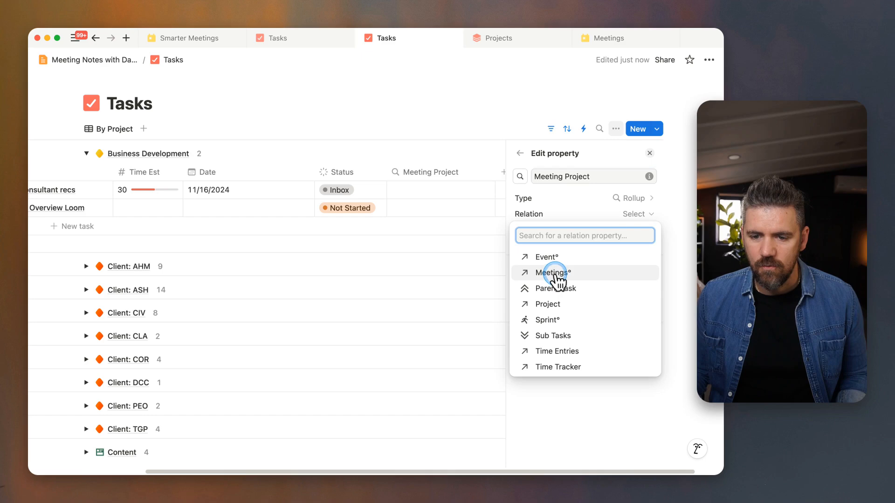
pyautogui.click(557, 274)
pyautogui.click(634, 229)
pyautogui.scroll(-2, 597, 326)
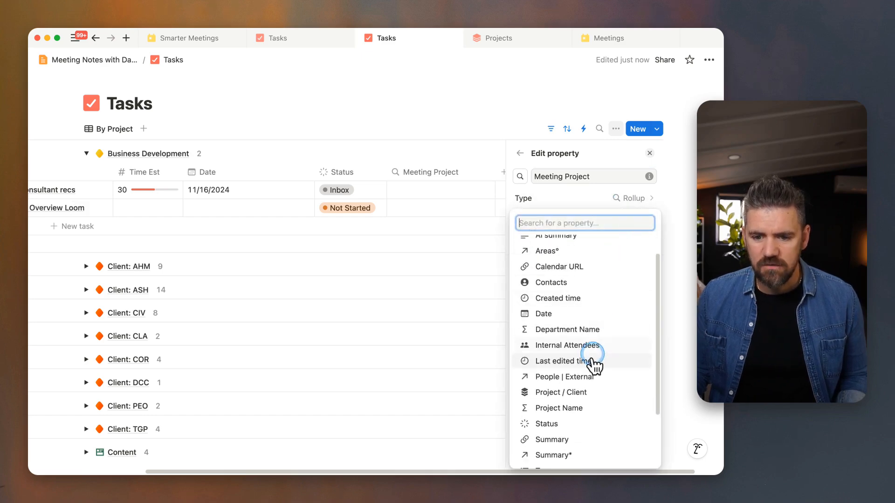
pyautogui.click(571, 393)
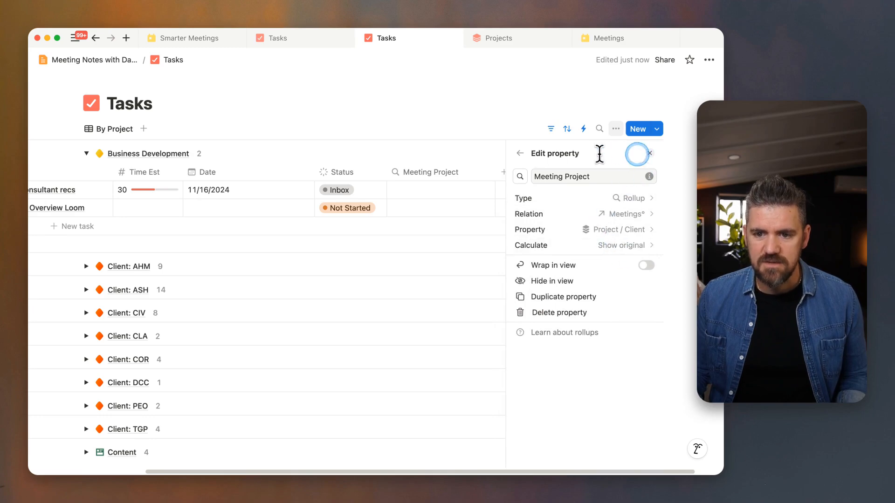
pyautogui.click(649, 153)
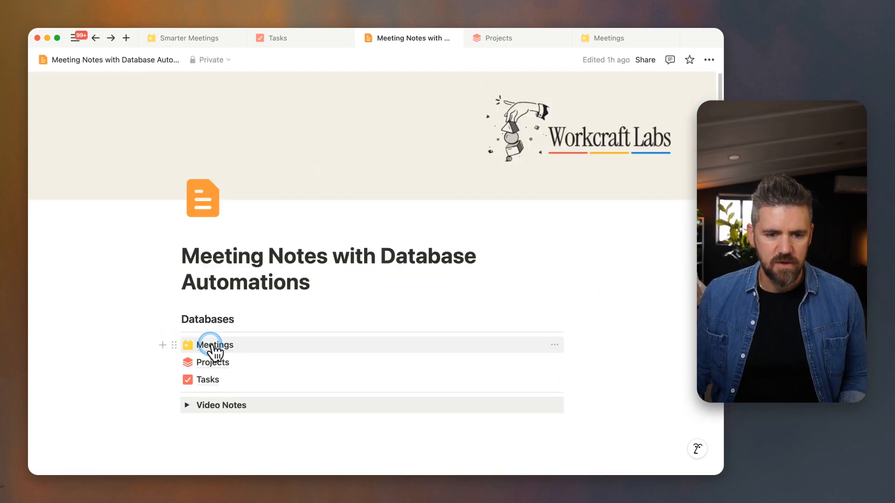
# Step: Go to the Meetings database and open its Smarter Meetings template for editing as a full page
pyautogui.click(213, 347)
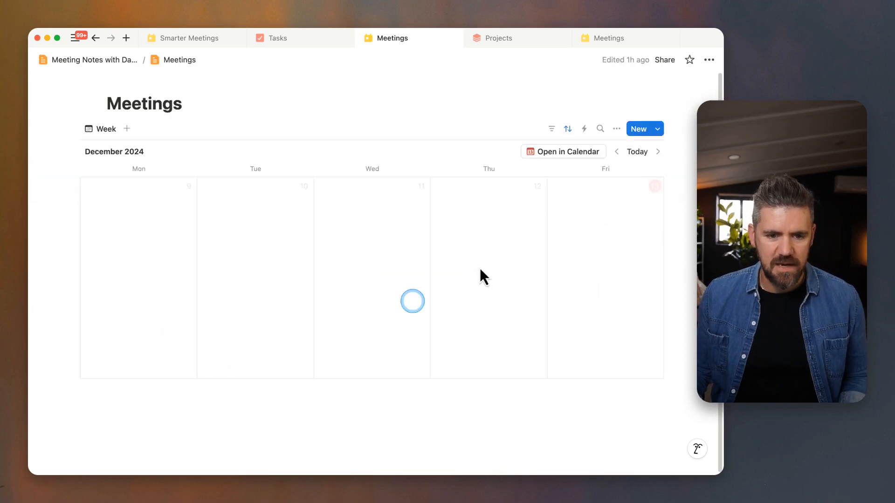
pyautogui.click(659, 131)
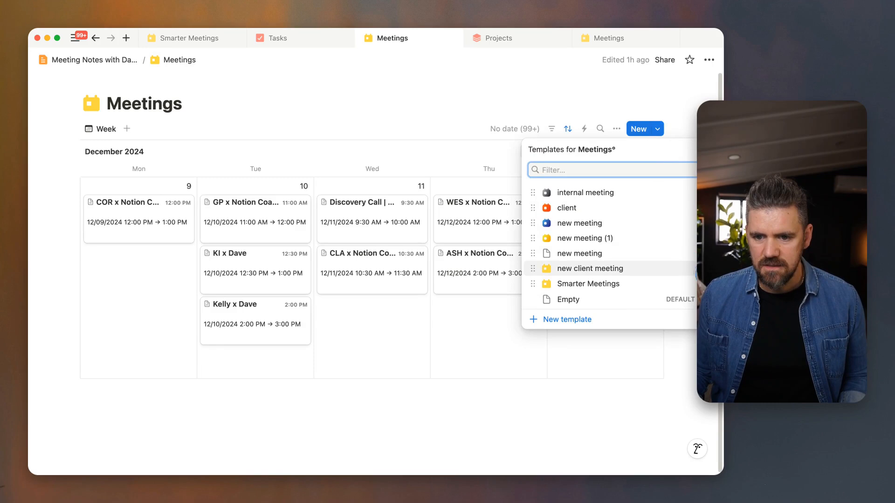
pyautogui.click(701, 284)
pyautogui.click(642, 289)
pyautogui.click(124, 98)
pyautogui.scroll(-10, 306, 266)
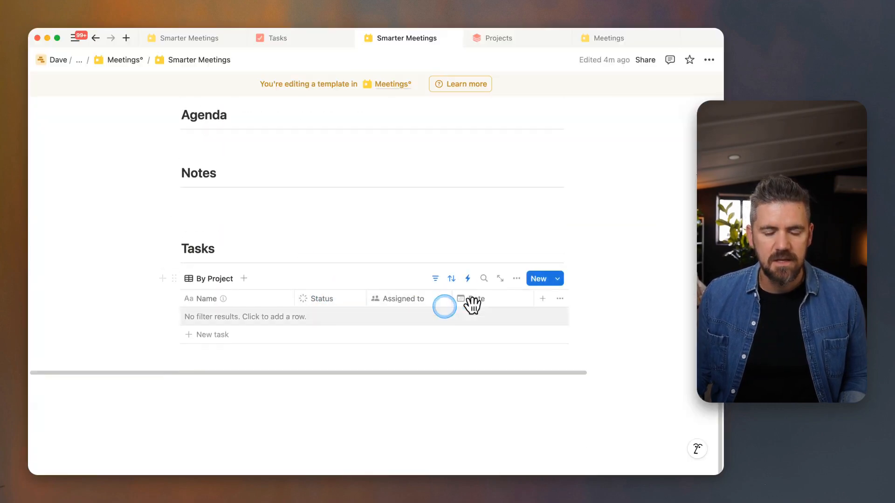
# Step: Start a new automation for the Tasks° database and name it Task Inherits Meeting Project
pyautogui.click(469, 279)
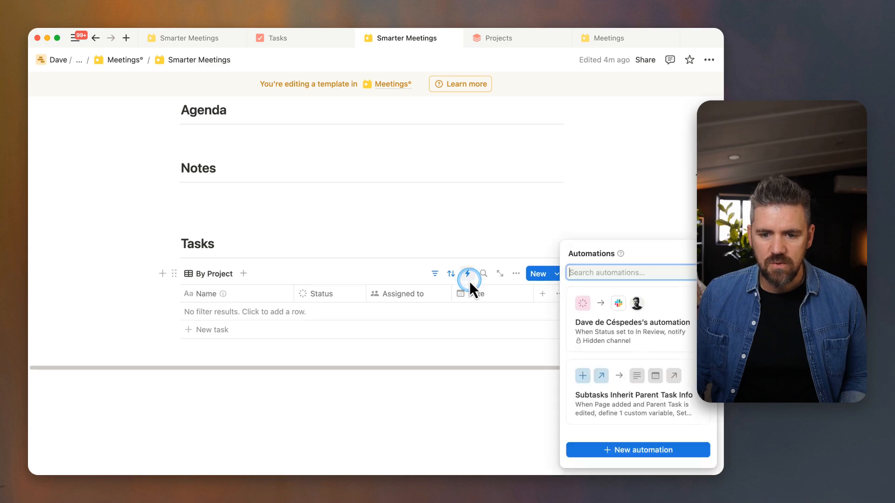
pyautogui.click(651, 452)
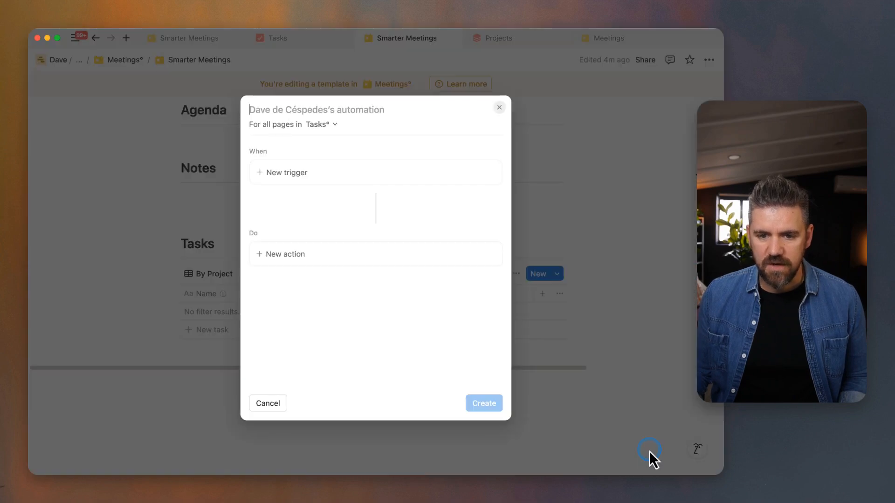
pyautogui.write('Tasl O')
pyautogui.press('BackSpace')
pyautogui.press('BackSpace')
pyautogui.press('BackSpace')
pyautogui.write('k Inherits')
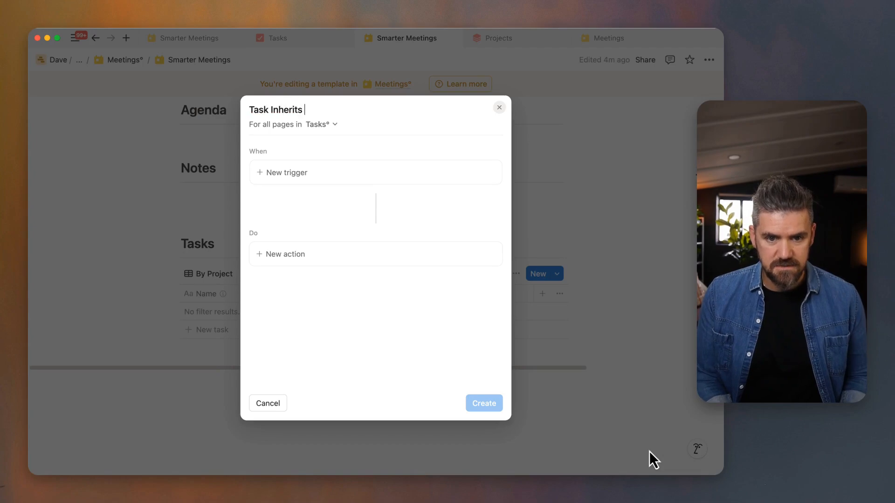
pyautogui.write(' Meeting Project')
# Step: Set the automation's trigger to Meetings° is edited
pyautogui.click(315, 175)
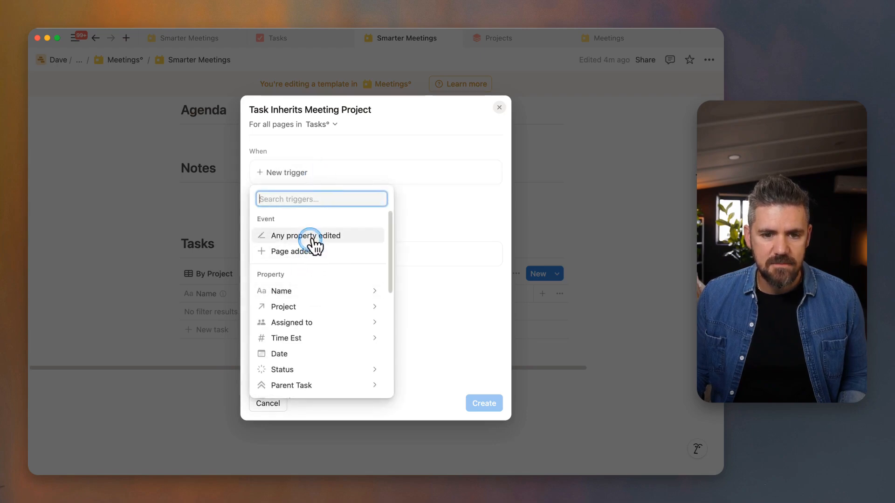
pyautogui.scroll(-10, 305, 293)
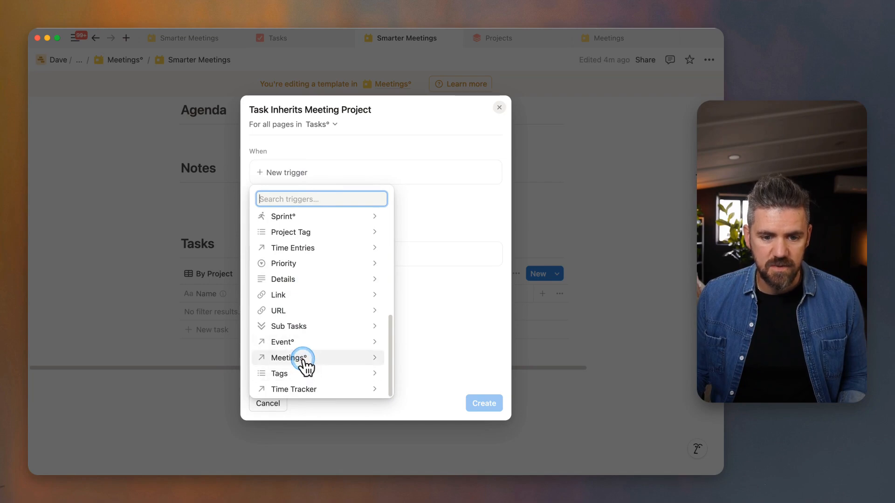
pyautogui.click(290, 358)
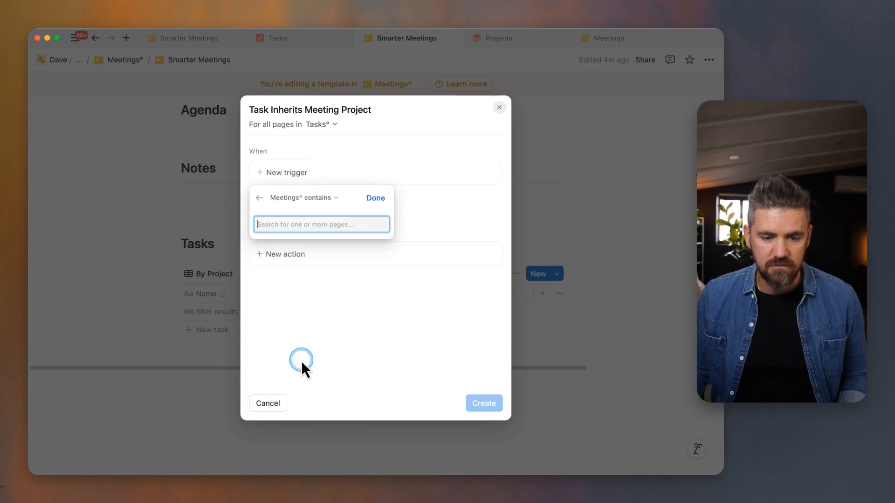
pyautogui.click(334, 198)
pyautogui.click(281, 244)
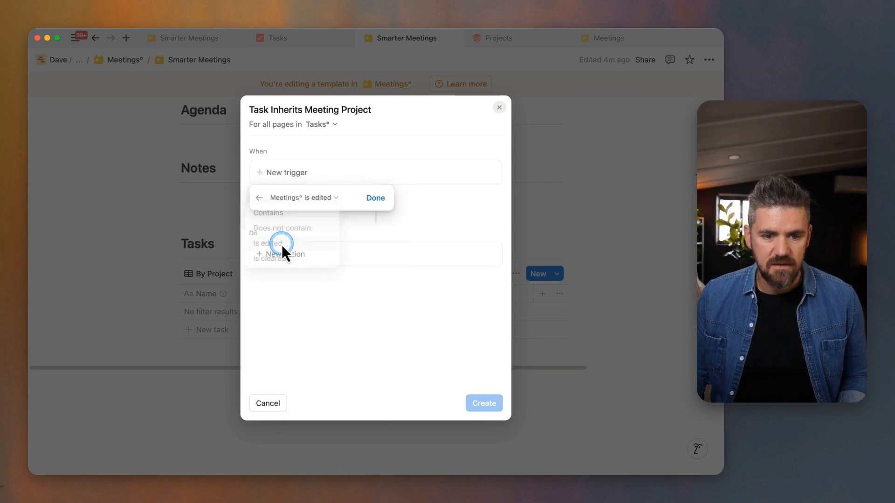
pyautogui.click(376, 199)
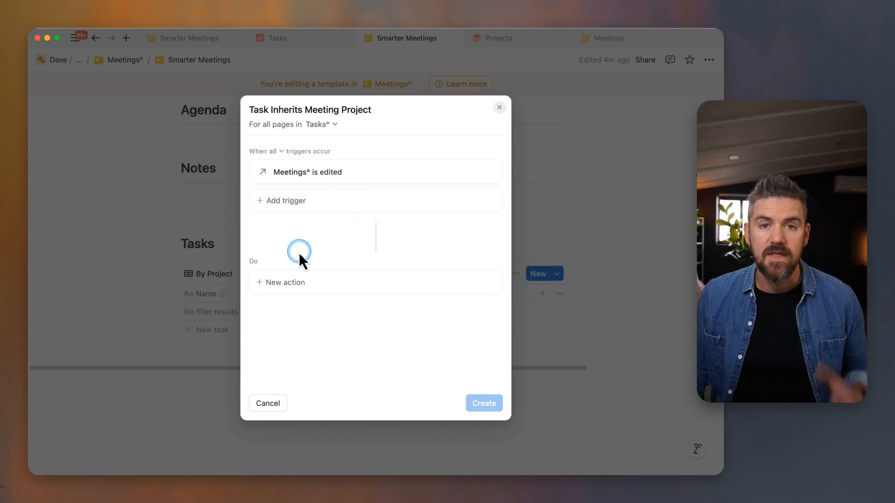
# Step: Add a Define variables action whose Variable 1 uses the formula Trigger page.Meeting Project
pyautogui.click(301, 292)
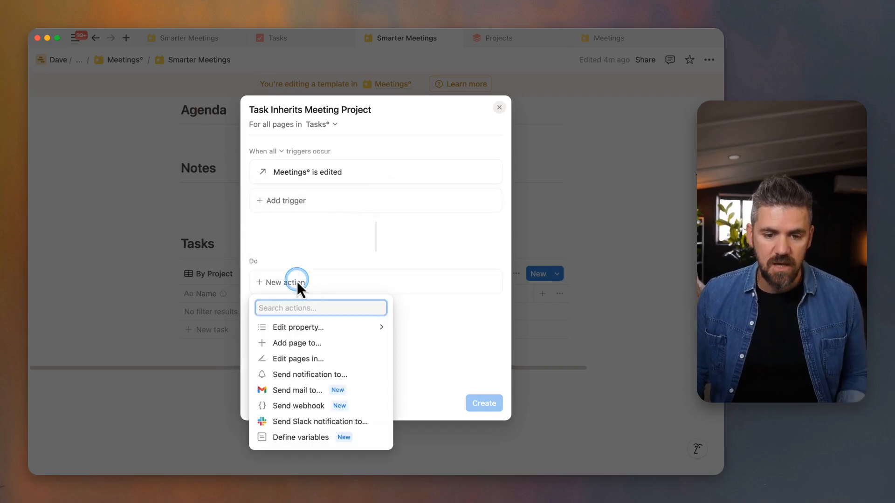
pyautogui.click(300, 437)
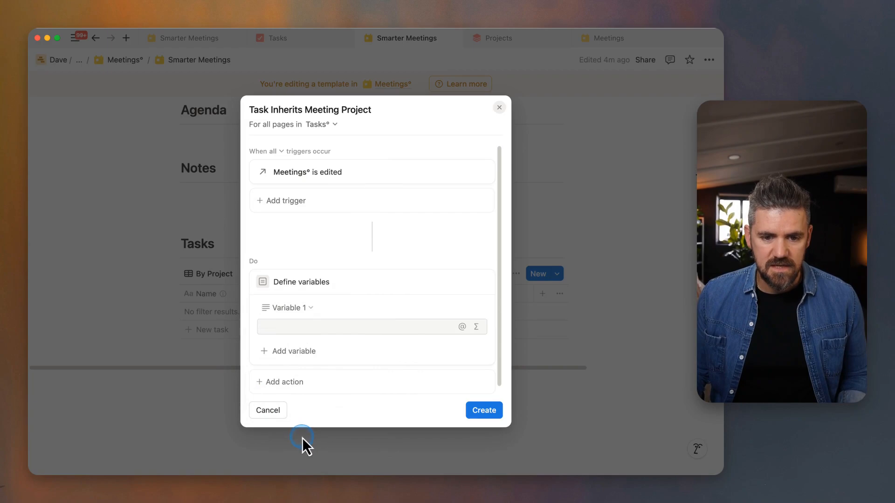
pyautogui.click(476, 326)
pyautogui.write('tri')
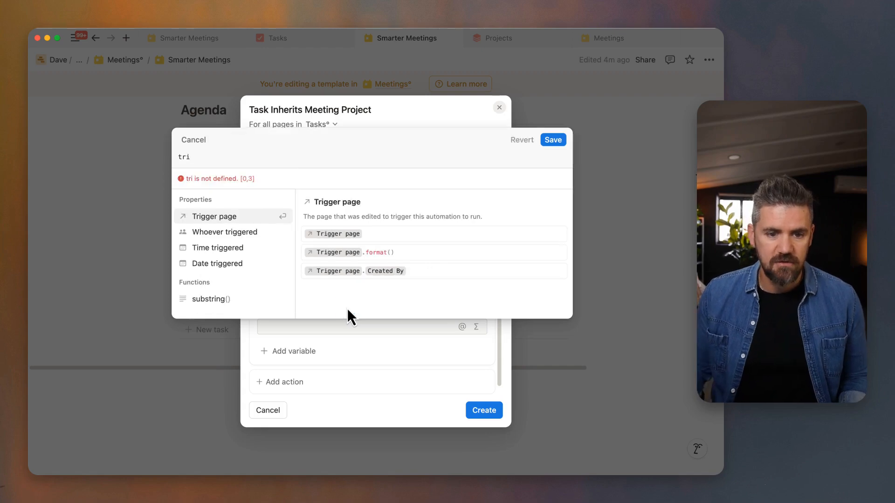
pyautogui.click(228, 220)
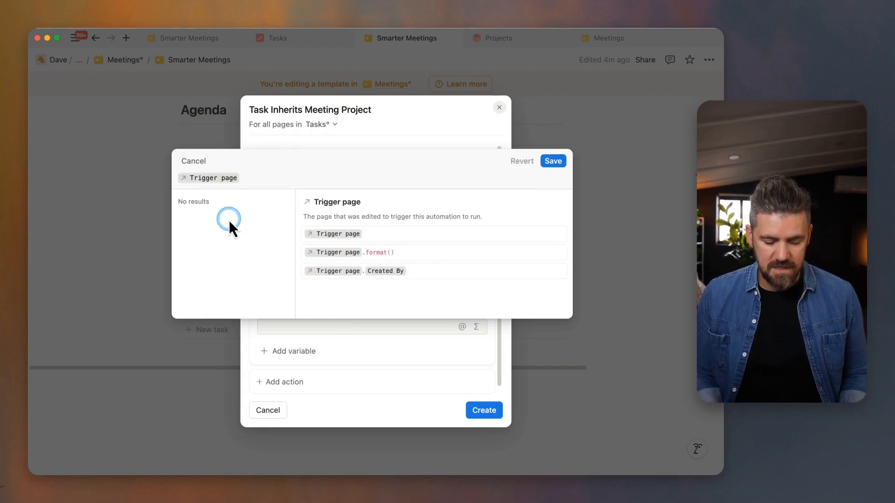
pyautogui.write('.')
pyautogui.scroll(-5, 255, 251)
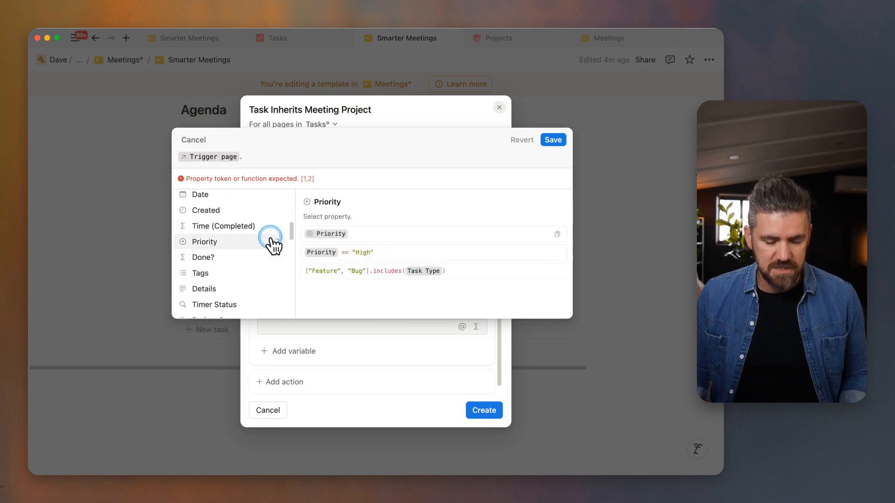
pyautogui.write('mee')
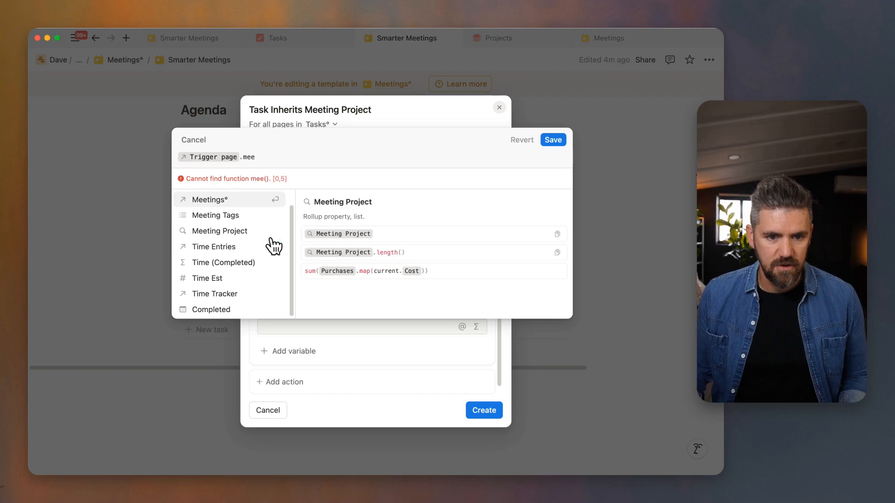
pyautogui.scroll(1, 274, 246)
pyautogui.click(256, 254)
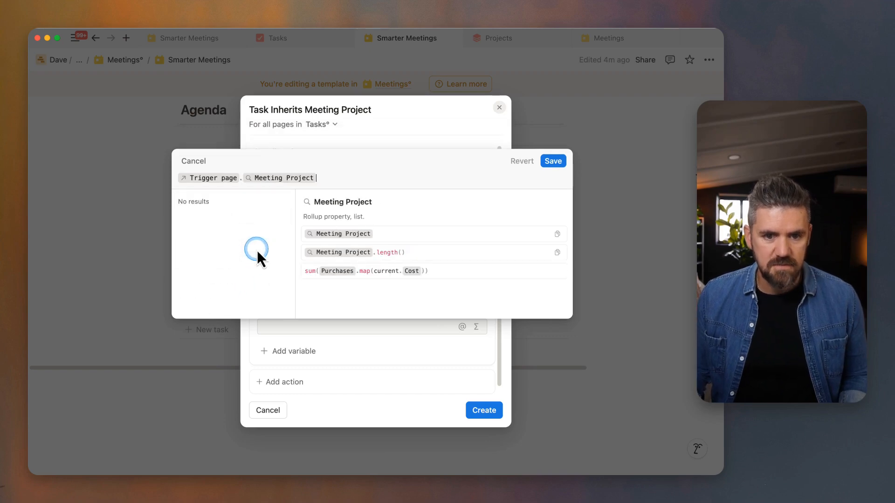
pyautogui.click(553, 162)
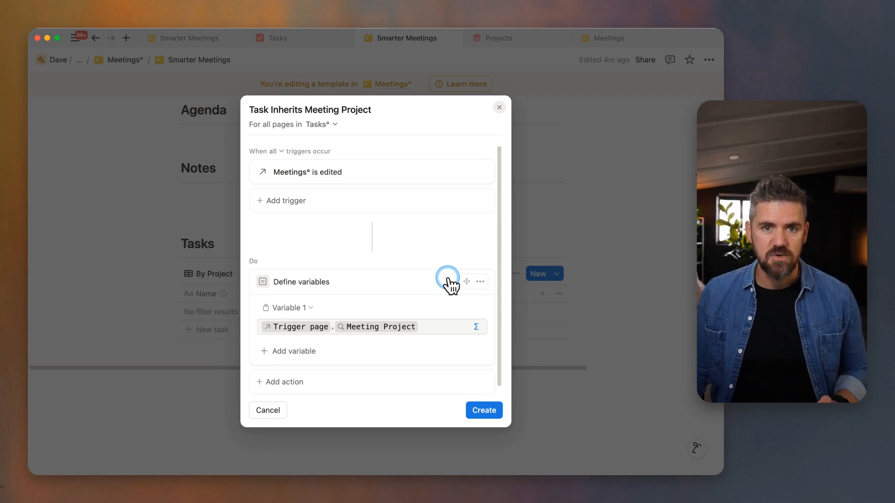
# Step: Add an action that replaces the task's Project with the custom formula Variable 1, and create the automation
pyautogui.click(299, 383)
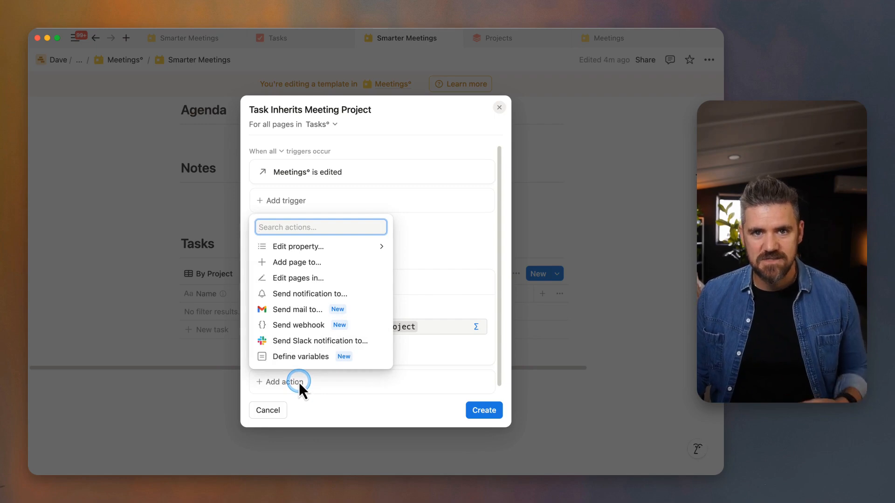
pyautogui.click(311, 250)
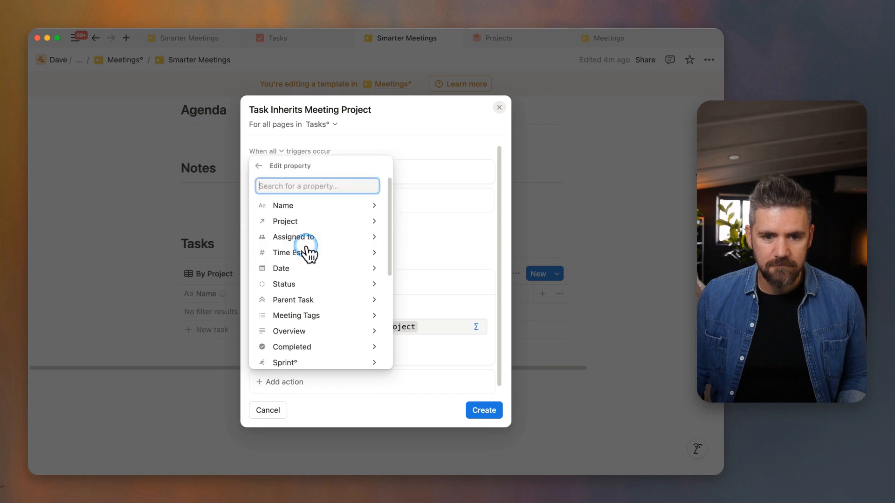
pyautogui.click(311, 214)
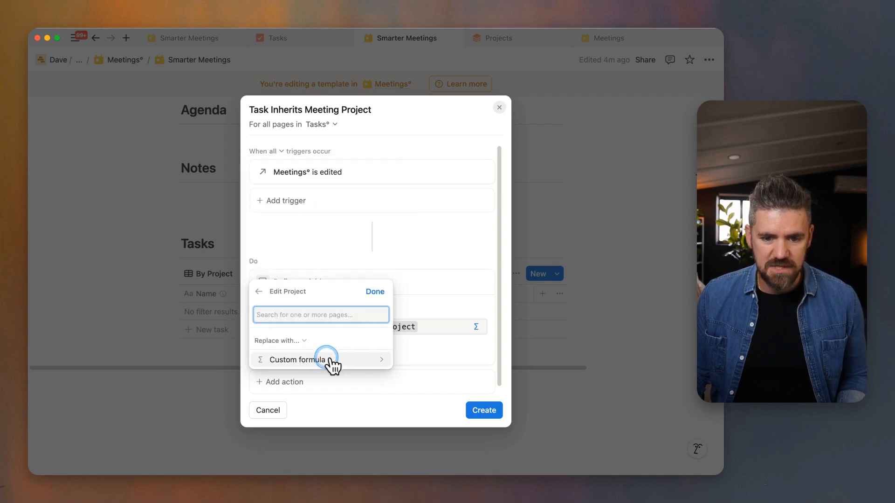
pyautogui.click(300, 361)
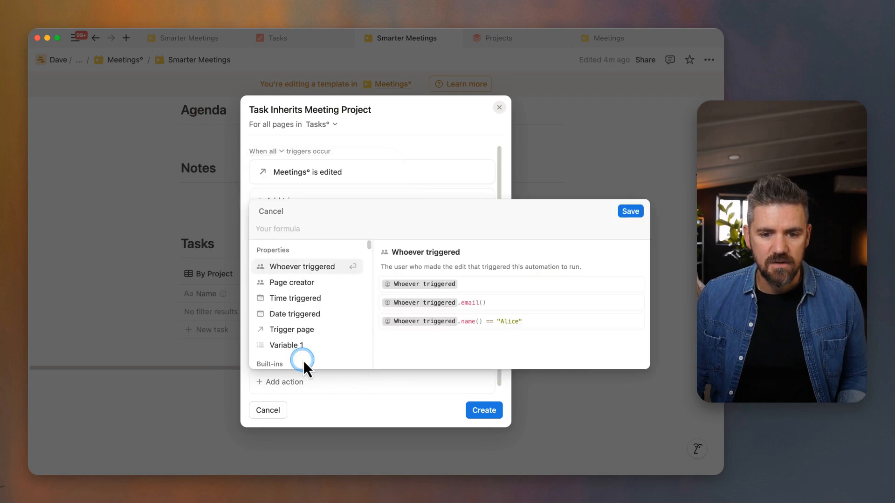
pyautogui.click(301, 347)
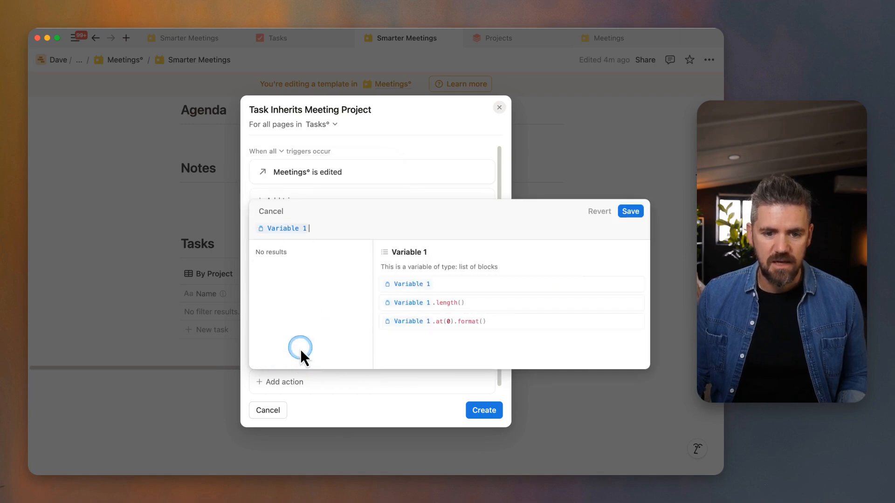
pyautogui.click(631, 212)
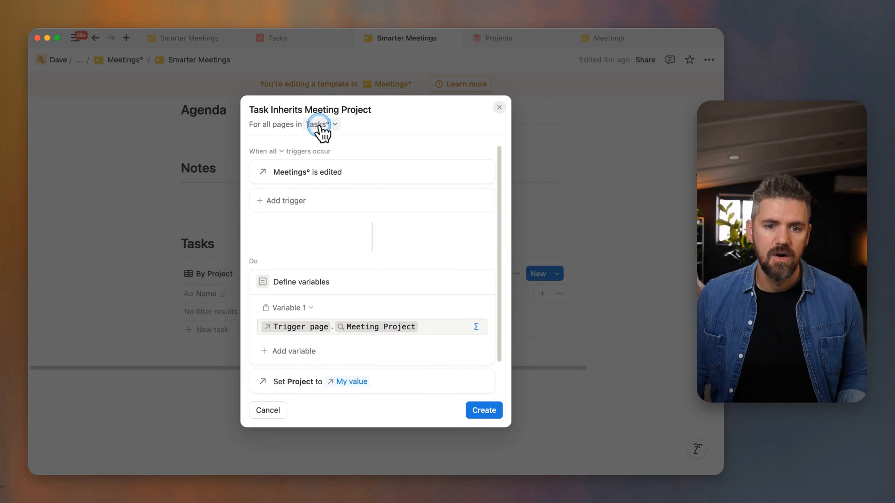
pyautogui.click(485, 410)
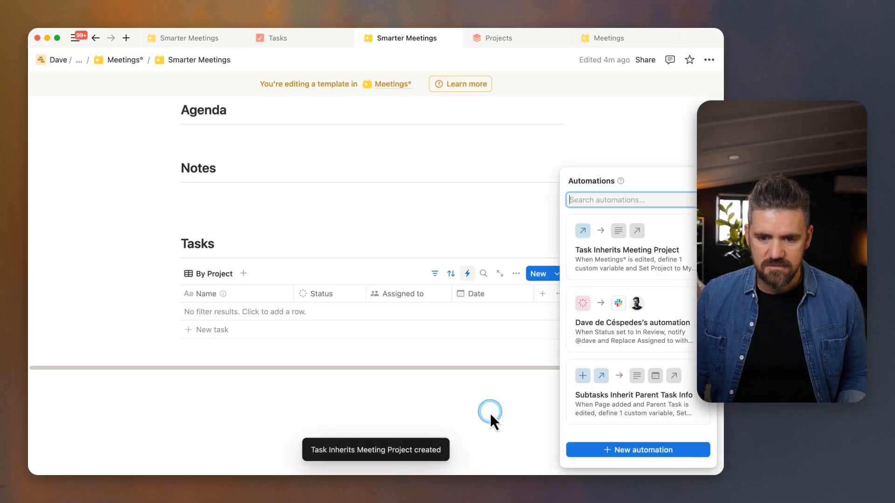
pyautogui.click(499, 431)
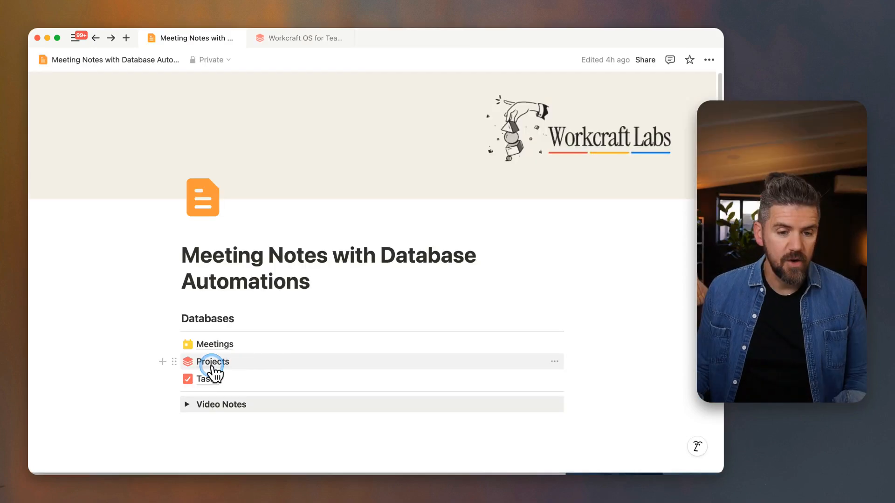
# Step: Open the Workcraft OS for Teams project from the Projects database and open its Documentation Planning meeting
pyautogui.click(211, 362)
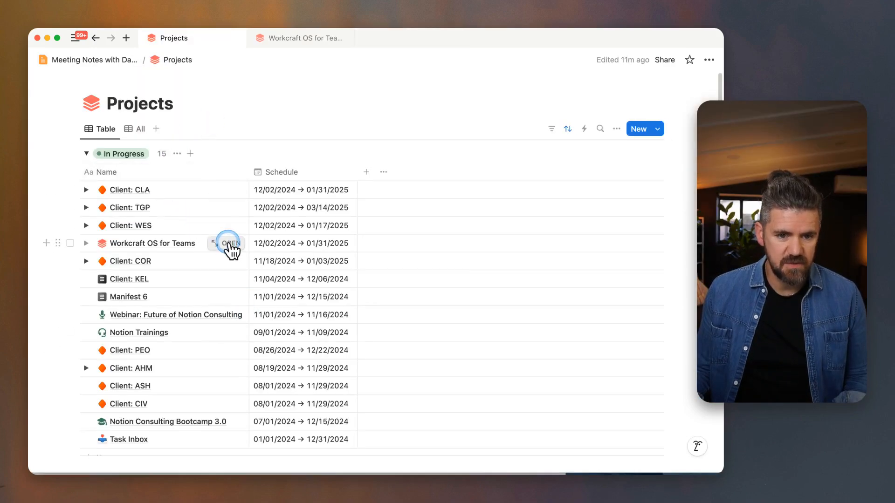
pyautogui.click(231, 246)
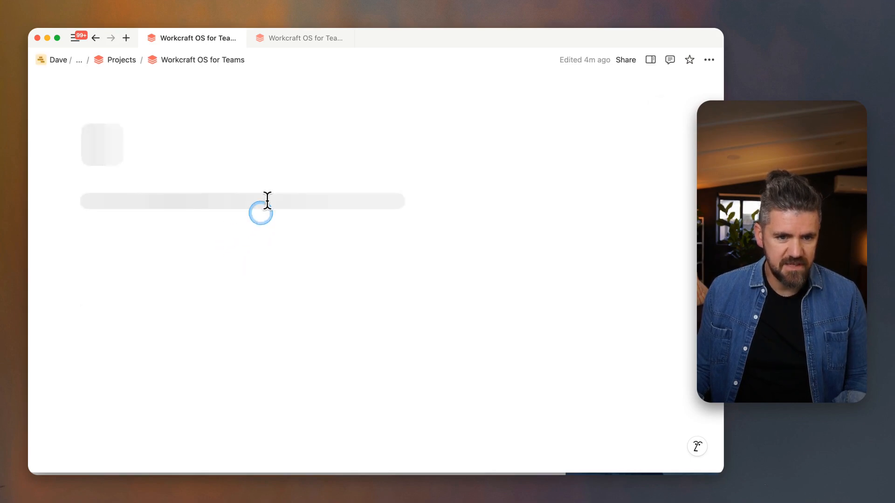
pyautogui.scroll(-2, 716, 96)
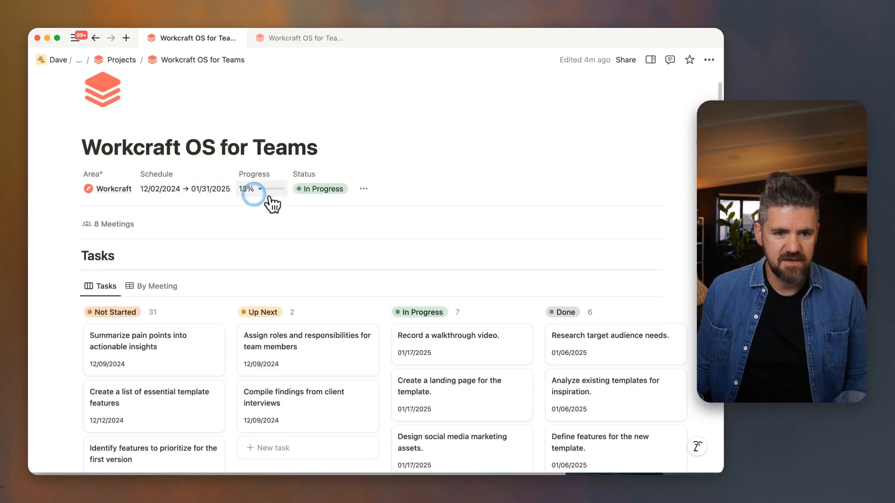
pyautogui.scroll(-3, 680, 177)
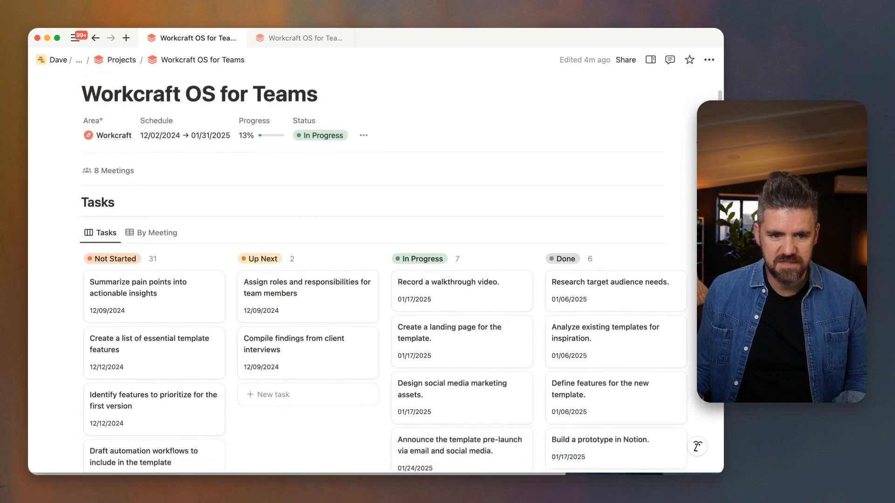
pyautogui.click(680, 170)
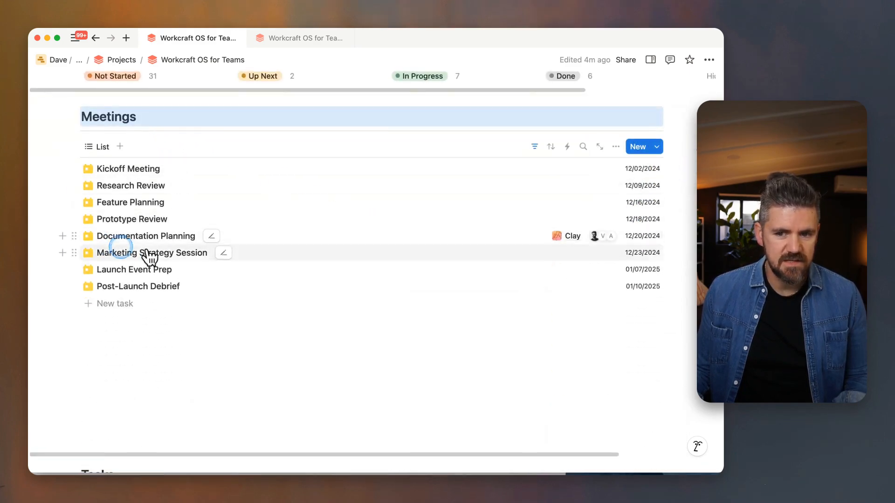
pyautogui.click(127, 236)
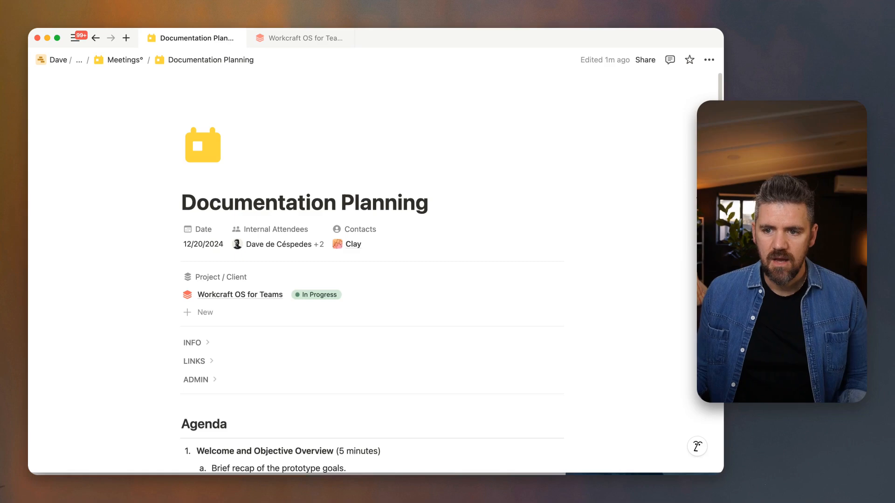
# Step: Add the tasks Refine template features, Fix usability issues and Prep for beta testing to the meeting's Tasks table
pyautogui.scroll(-10, 373, 273)
pyautogui.scroll(-8, 701, 404)
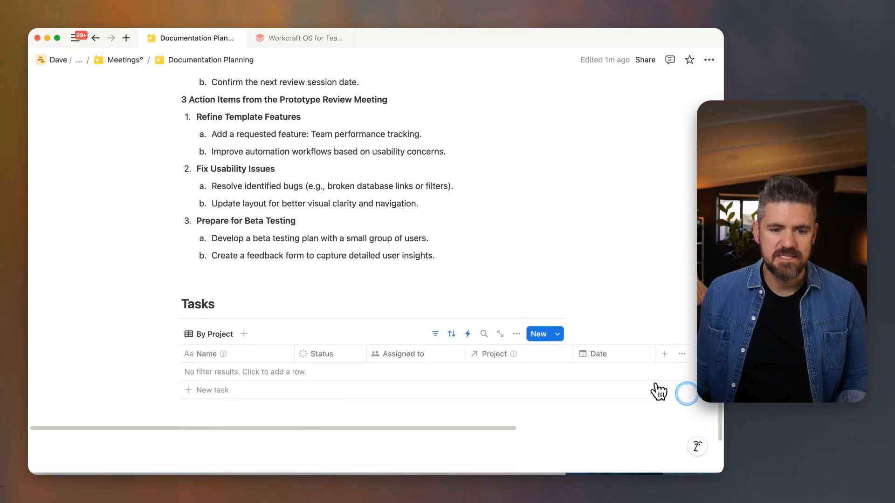
pyautogui.click(220, 391)
pyautogui.write('Refine template features')
pyautogui.press('Return')
pyautogui.click(219, 389)
pyautogui.write('Fix usability issues')
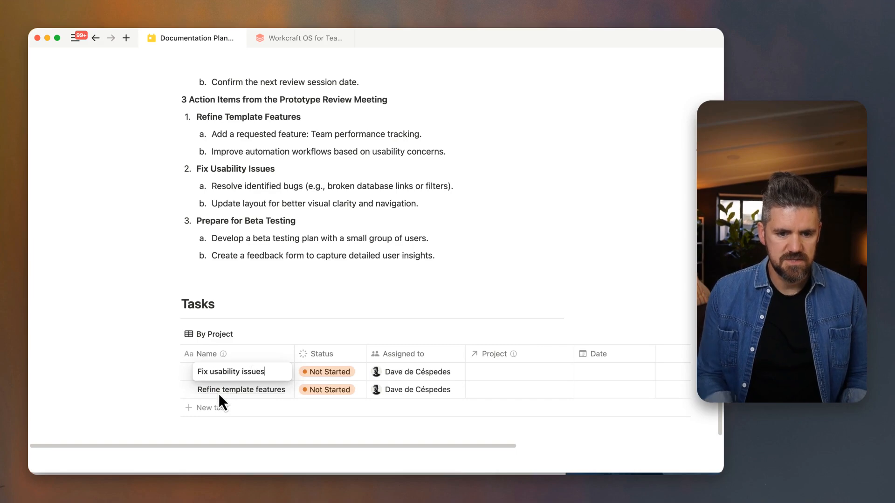
pyautogui.press('Return')
pyautogui.click(221, 413)
pyautogui.write('Prep for beta testing')
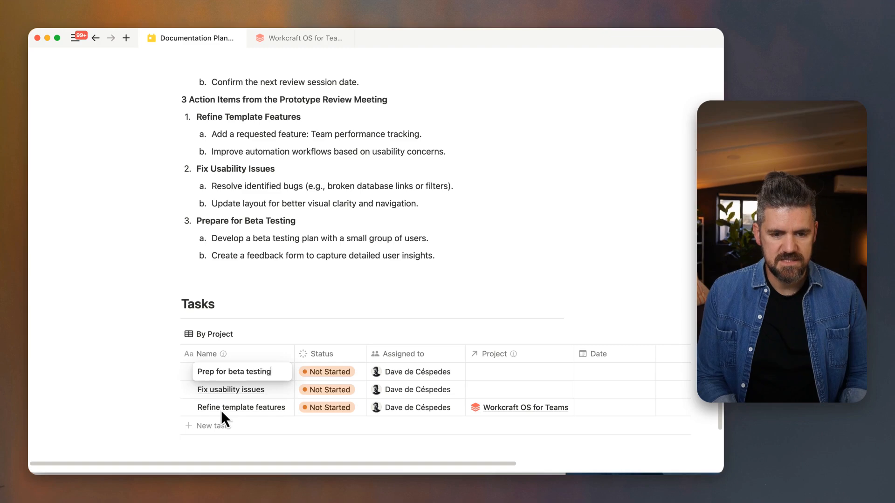
pyautogui.press('Return')
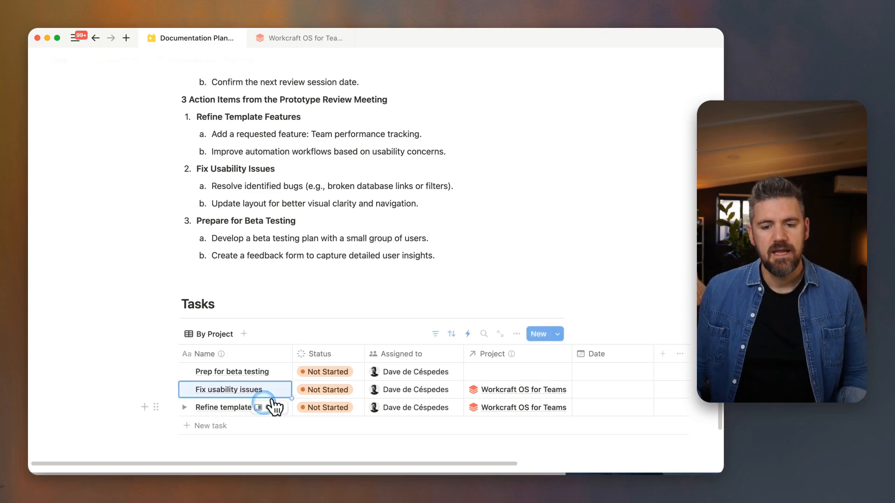
pyautogui.click(152, 359)
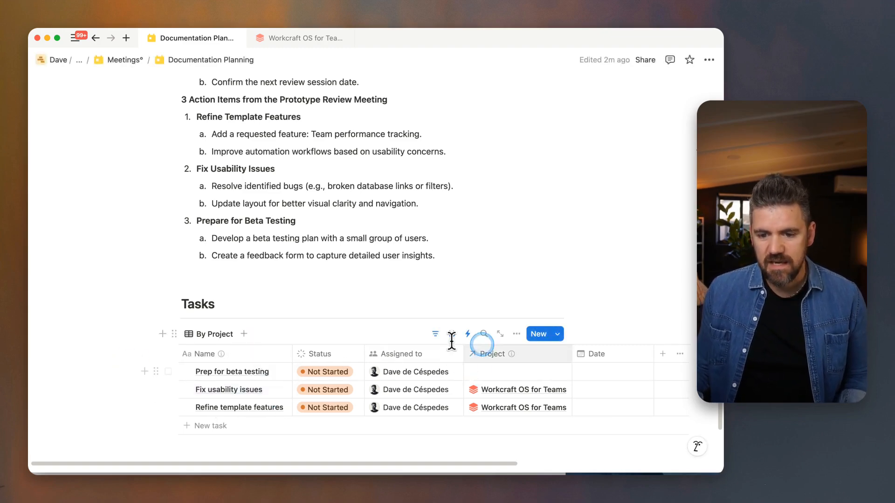
pyautogui.click(382, 195)
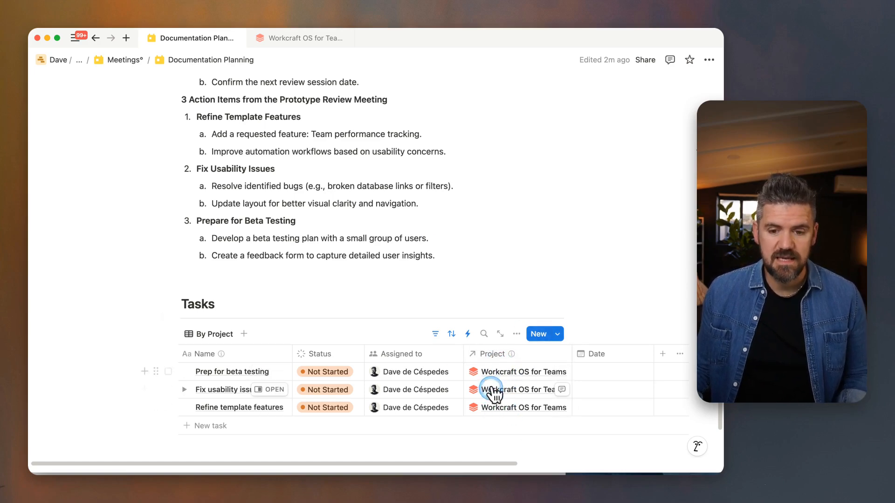
# Step: Return to the Workcraft OS for Teams project and display its tasks in the By Meeting view
pyautogui.click(378, 126)
pyautogui.press('super+[')
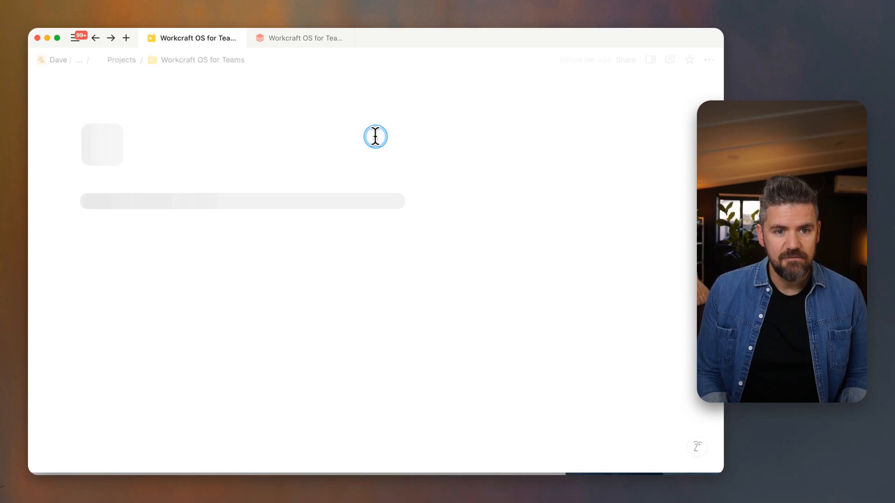
pyautogui.scroll(15, 359, 203)
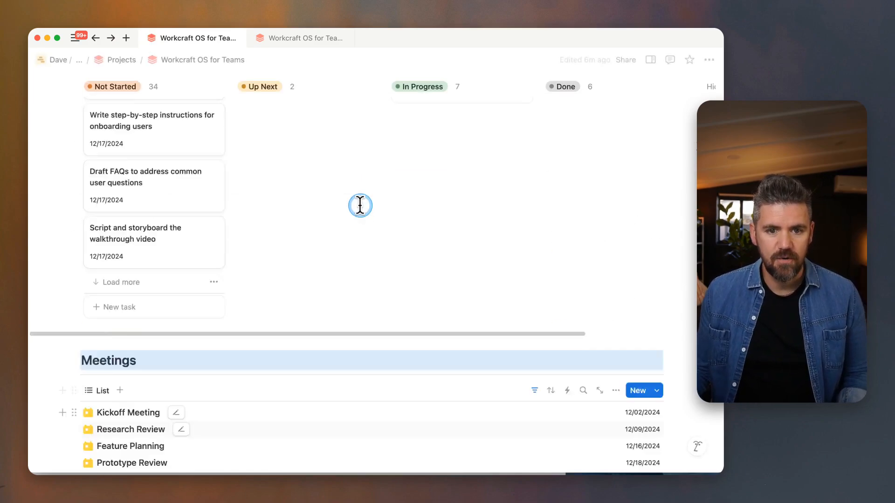
pyautogui.click(190, 341)
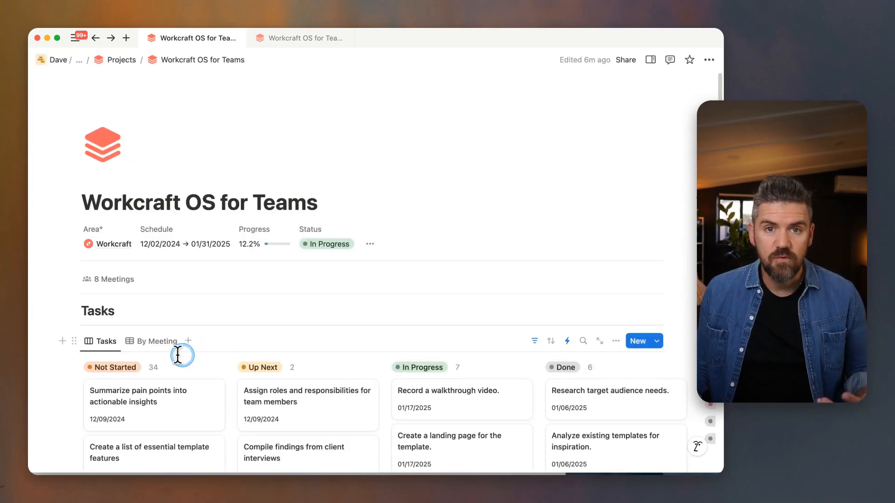
pyautogui.scroll(-1, 205, 346)
pyautogui.click(100, 316)
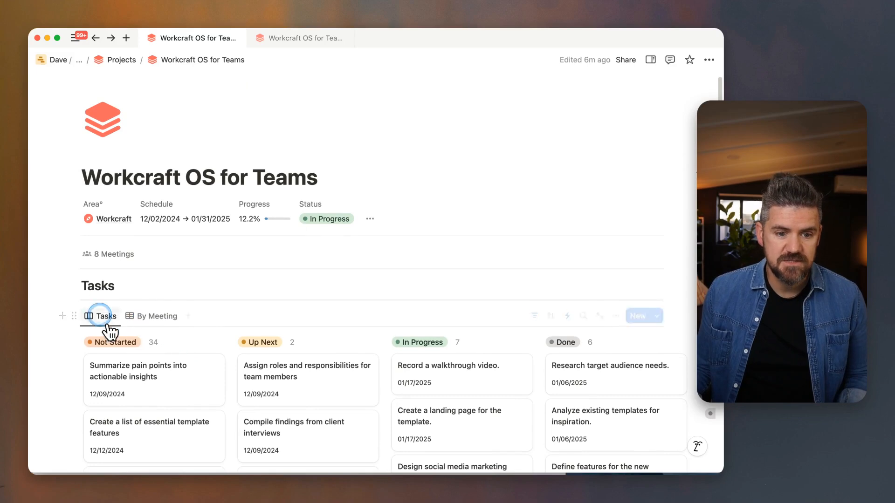
pyautogui.click(158, 317)
pyautogui.scroll(-1, 358, 271)
pyautogui.click(358, 271)
pyautogui.scroll(-3, 358, 271)
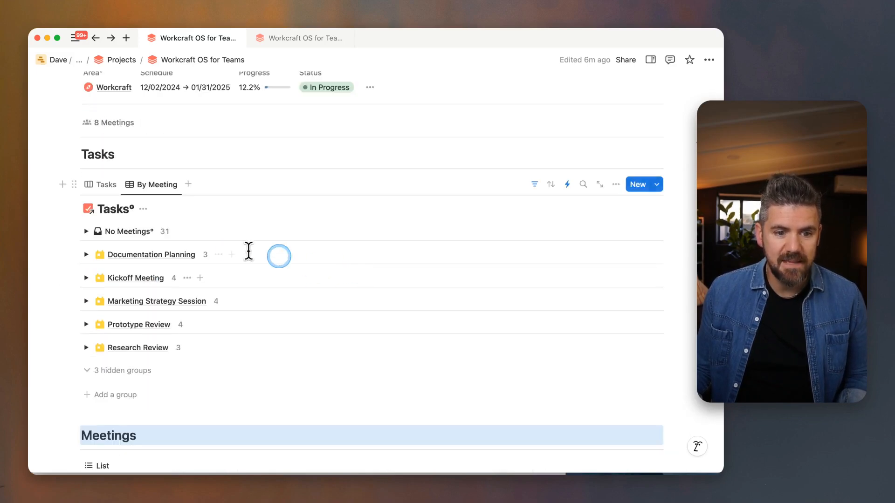
# Step: Examine the tasks under Documentation Planning and Kickoff Meeting, and compare the Tasks board with the By Meeting view
pyautogui.click(86, 255)
pyautogui.scroll(1, 273, 258)
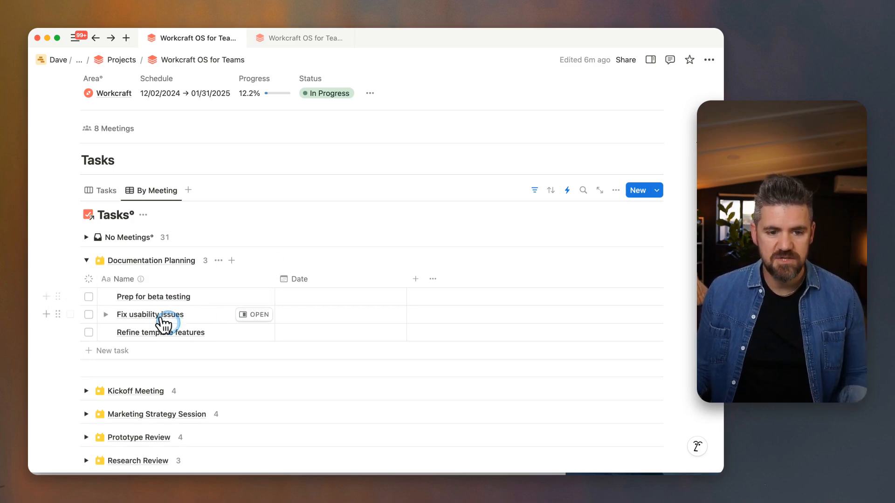
pyautogui.click(86, 260)
pyautogui.click(86, 283)
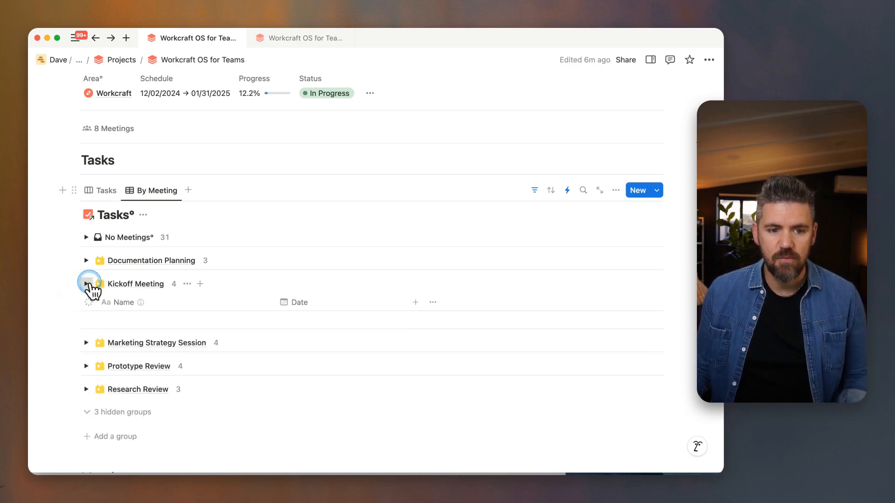
pyautogui.scroll(1, 199, 294)
pyautogui.click(110, 203)
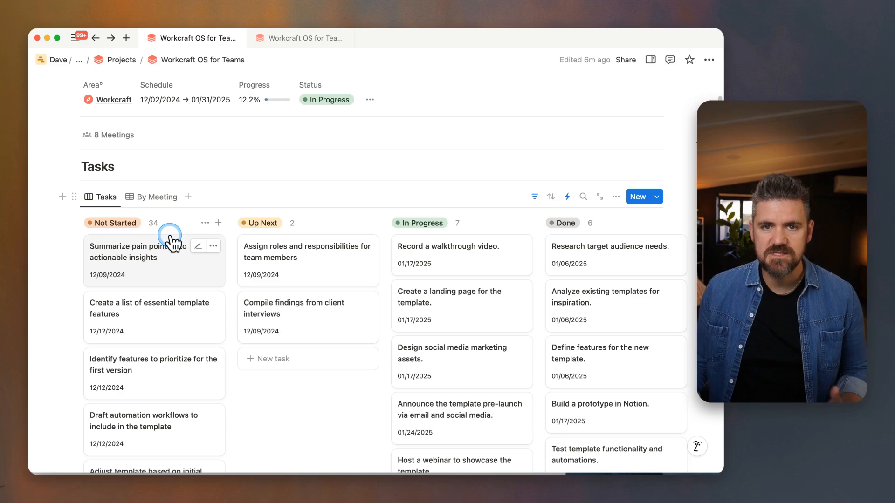
pyautogui.click(164, 197)
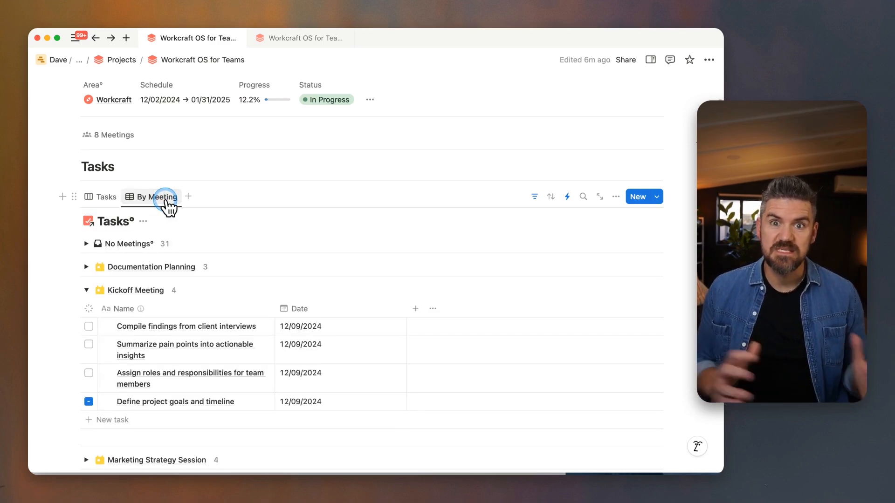